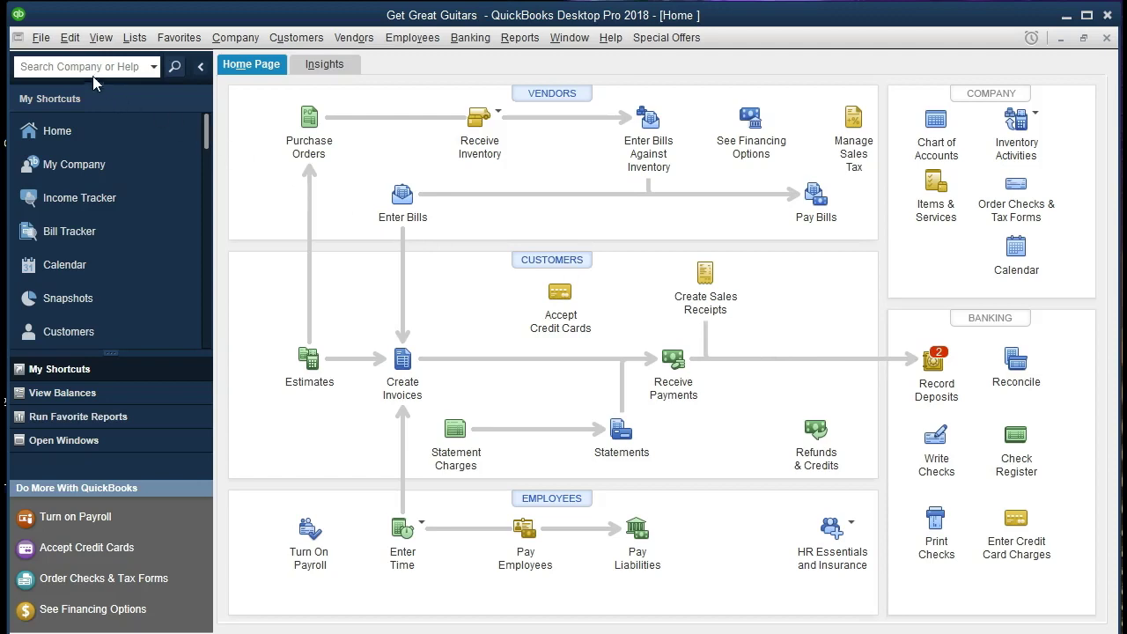
Display the list of open windows, and close the Balance Sheet and Vendor Balance Detail reports
{"action": "left_click", "coordinate": [41, 41]}
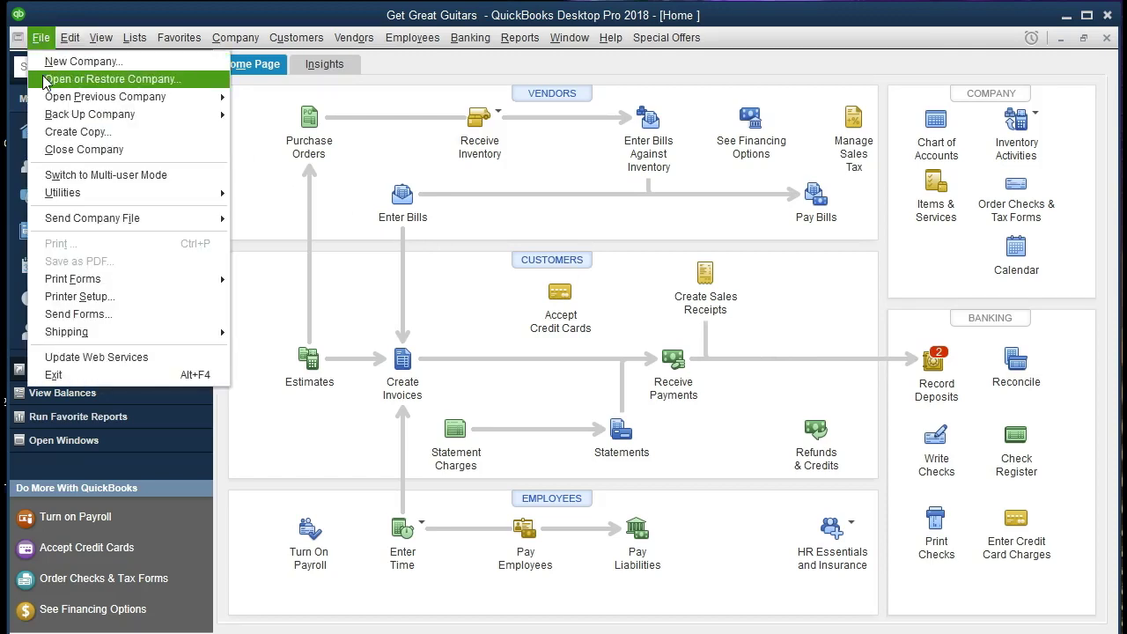
{"action": "mouse_move", "coordinate": [69, 36]}
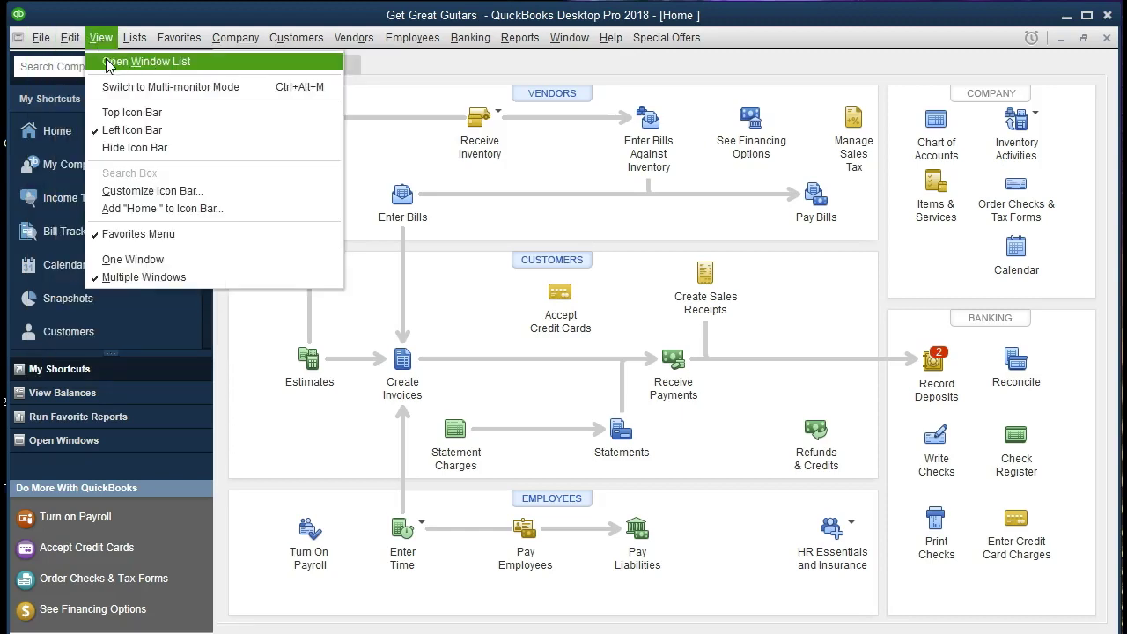
{"action": "left_click", "coordinate": [201, 64]}
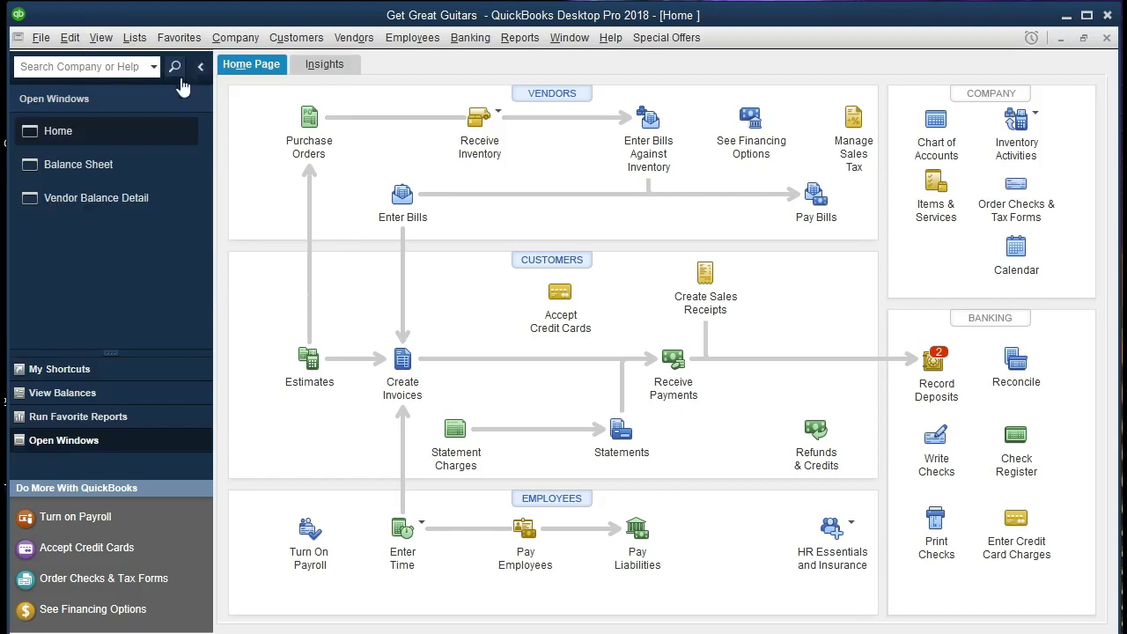
{"action": "left_click", "coordinate": [100, 165]}
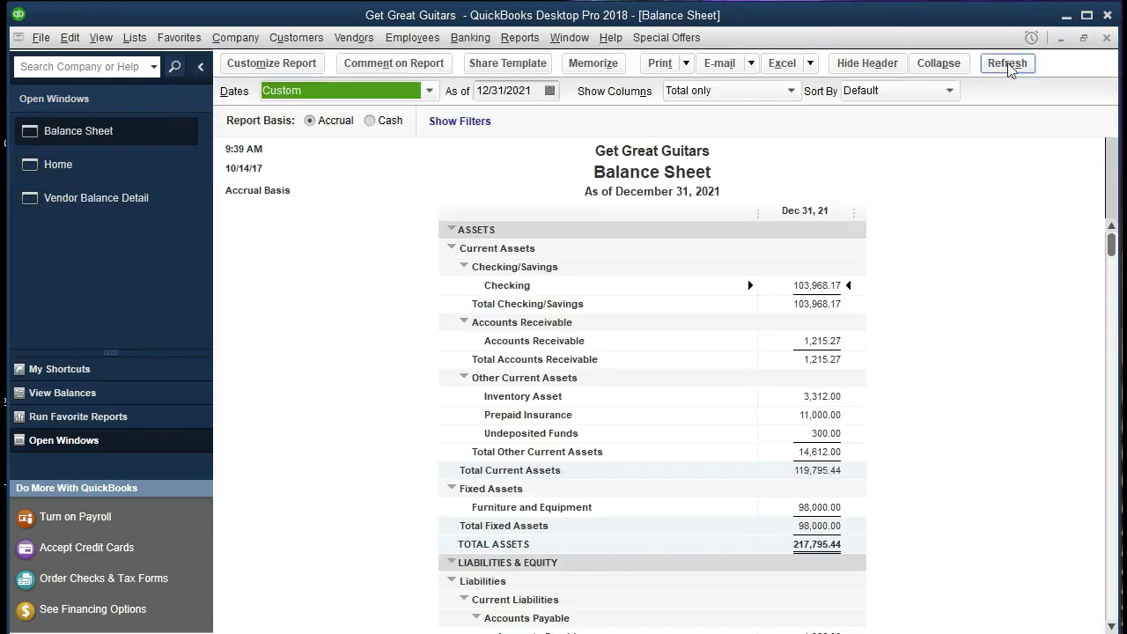
{"action": "left_click", "coordinate": [1107, 38]}
{"action": "left_click", "coordinate": [126, 168]}
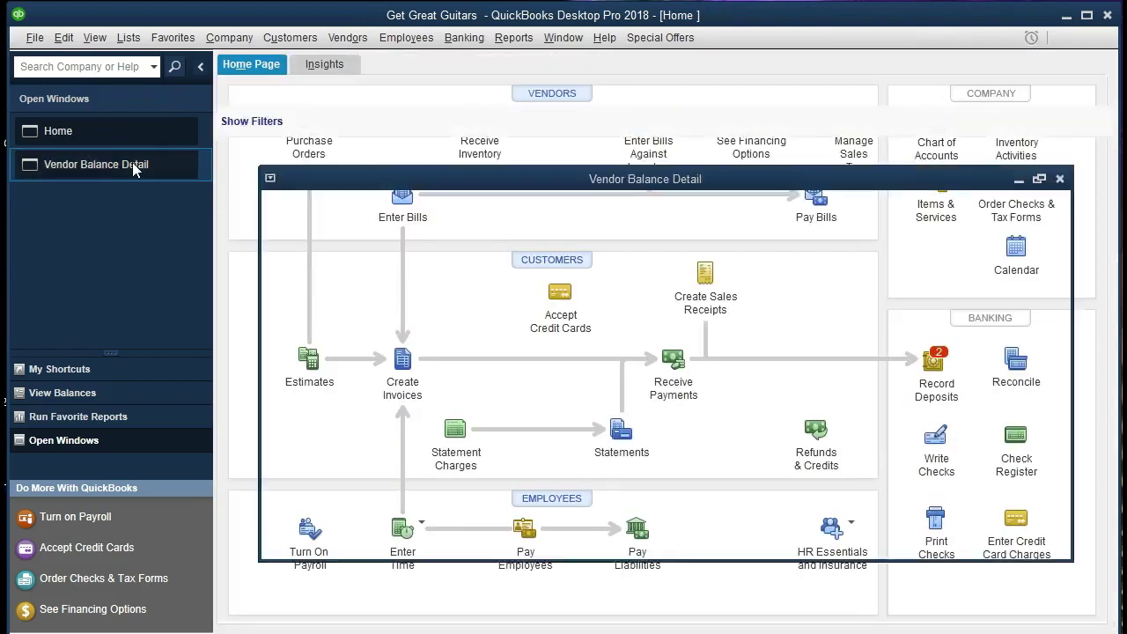
{"action": "key", "text": "Escape"}
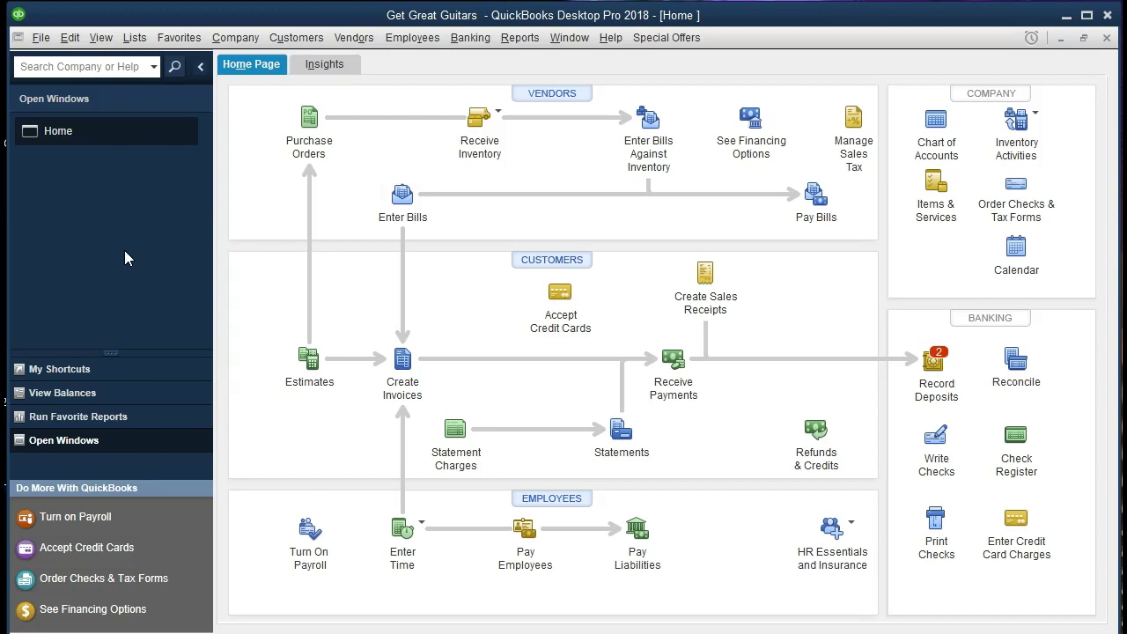
{"action": "left_click", "coordinate": [275, 37]}
{"action": "mouse_move", "coordinate": [250, 40]}
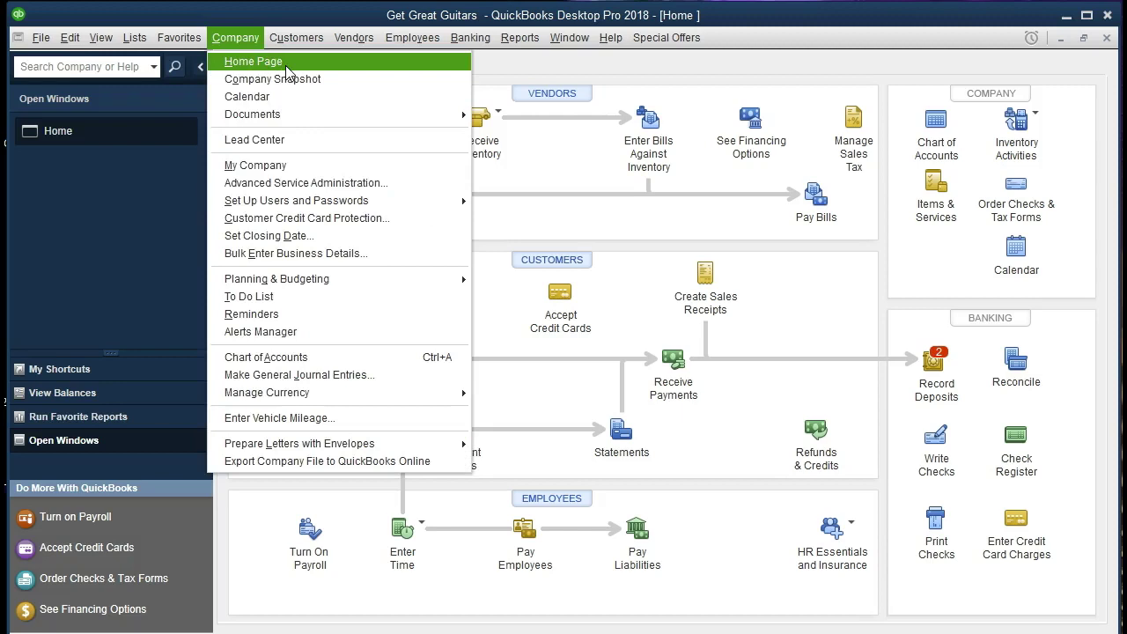
{"action": "left_click", "coordinate": [662, 237]}
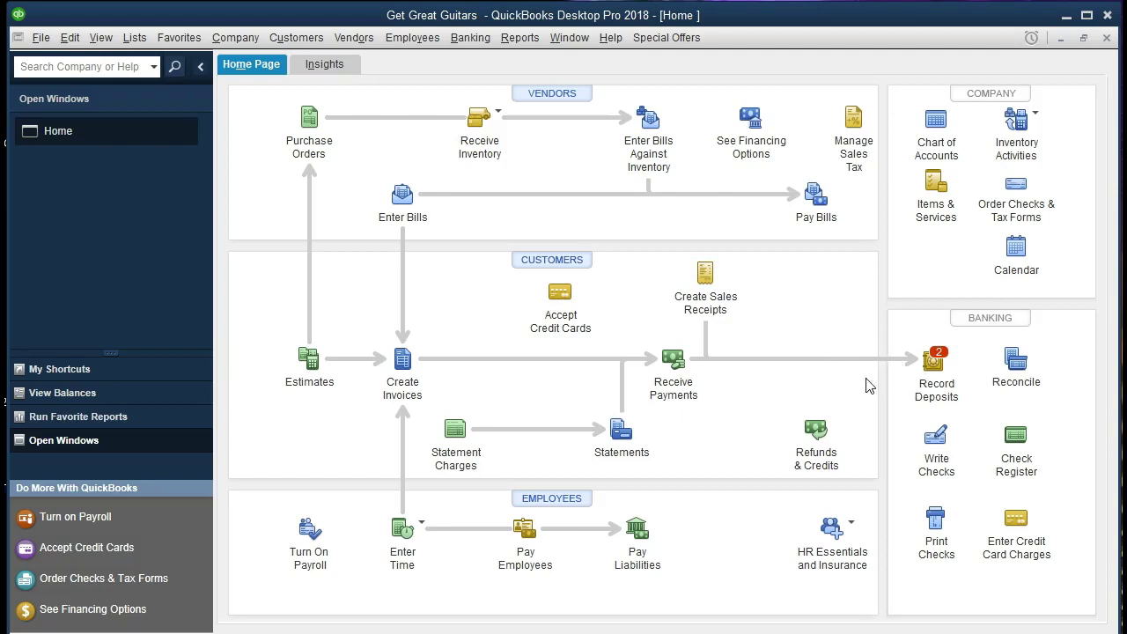
Start a new sales receipt for Garcia Guitar and quickly add it as a new customer without detailed setup
{"action": "left_click", "coordinate": [712, 278]}
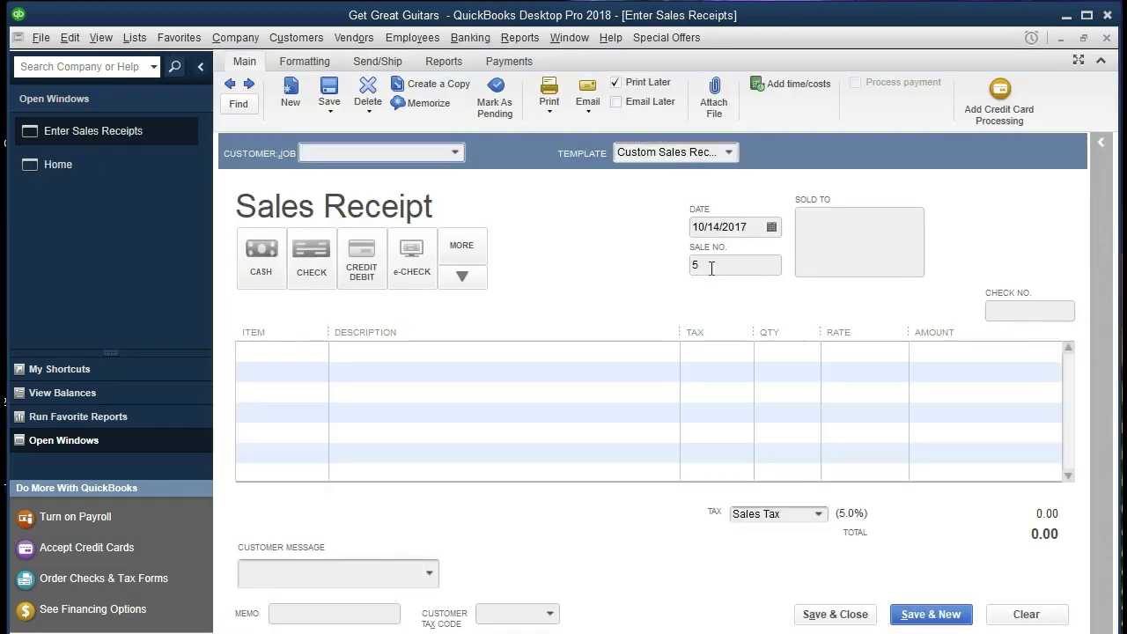
{"action": "left_click", "coordinate": [455, 153]}
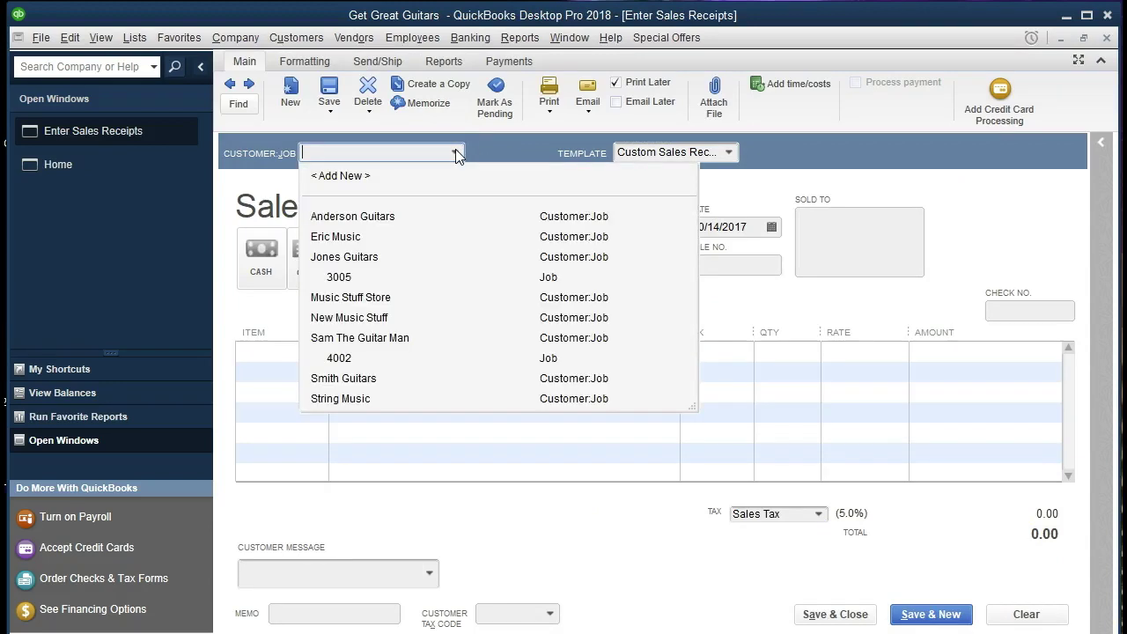
{"action": "left_click", "coordinate": [455, 152]}
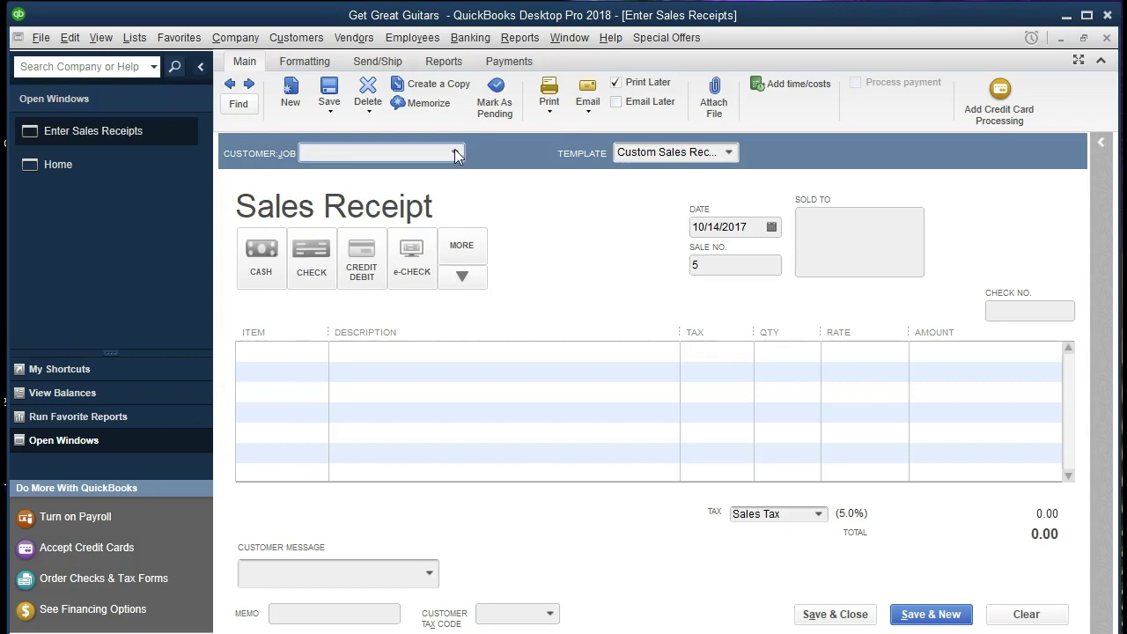
{"action": "left_click", "coordinate": [386, 156]}
{"action": "type", "text": "Garcia Guitar"}
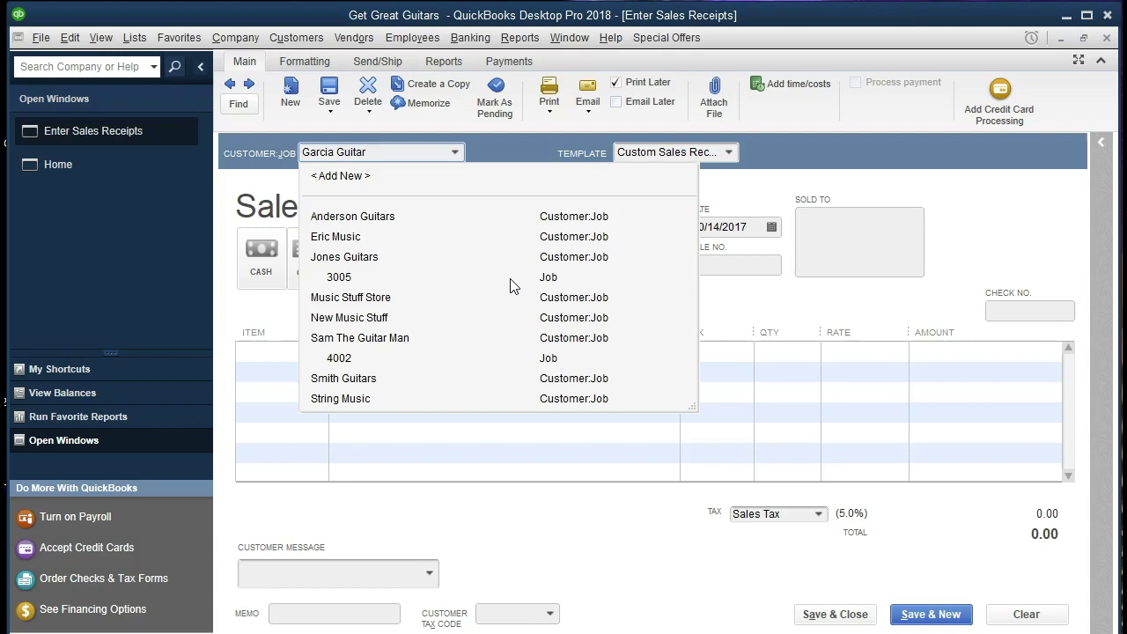
{"action": "key", "text": "Tab"}
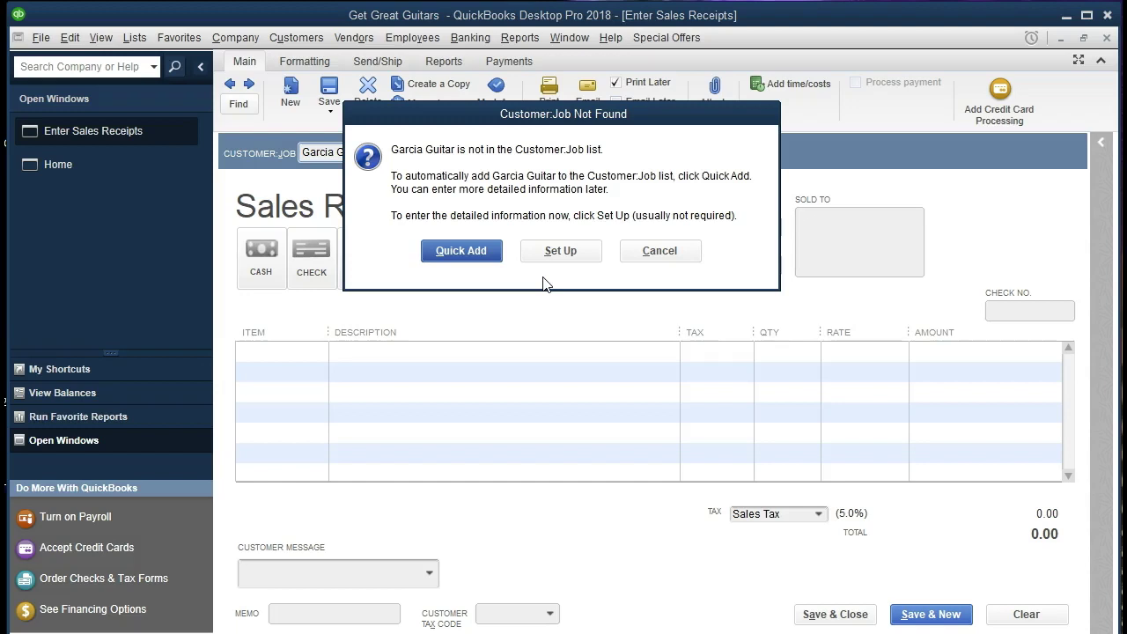
{"action": "left_click", "coordinate": [464, 254]}
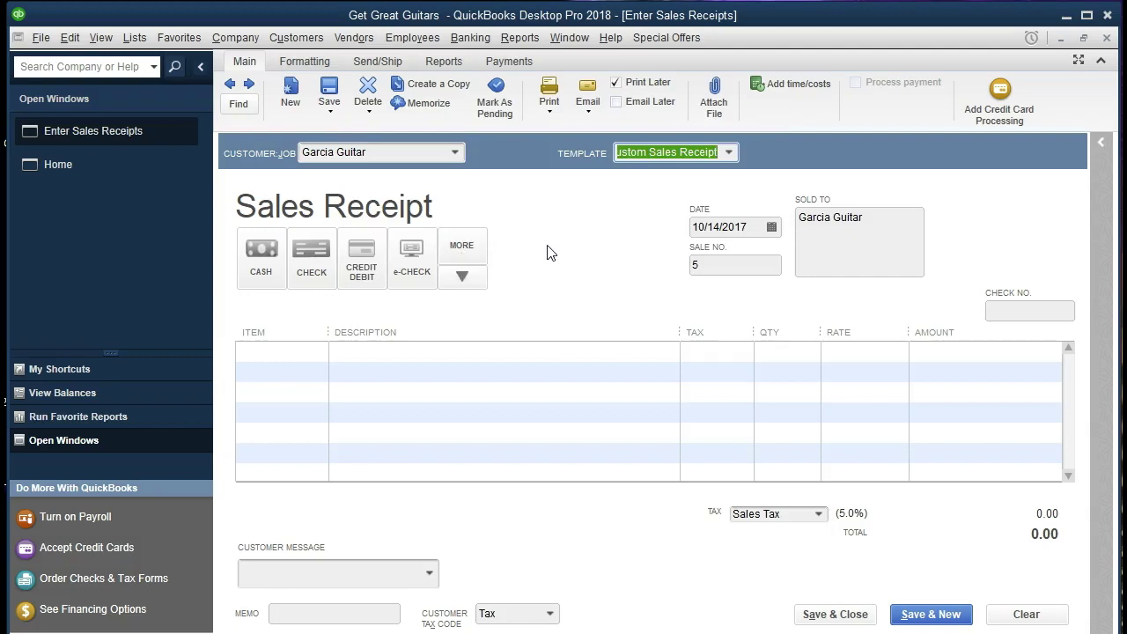
Set the sales receipt's payment method to check and its date to 02/12/2021
{"action": "key", "text": "Tab"}
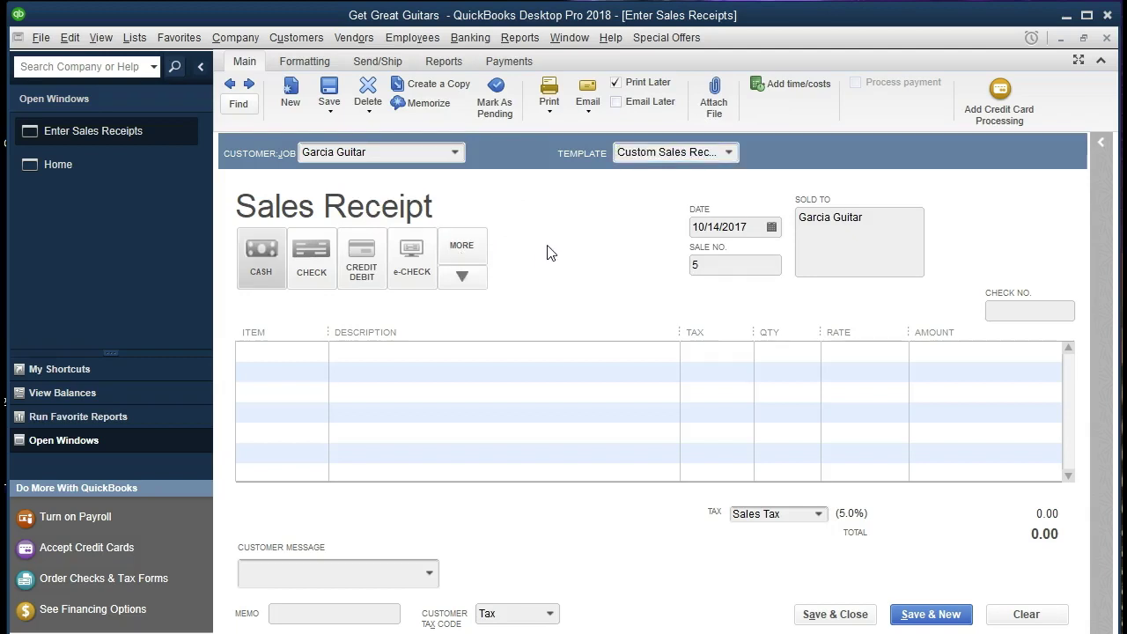
{"action": "left_click", "coordinate": [322, 273]}
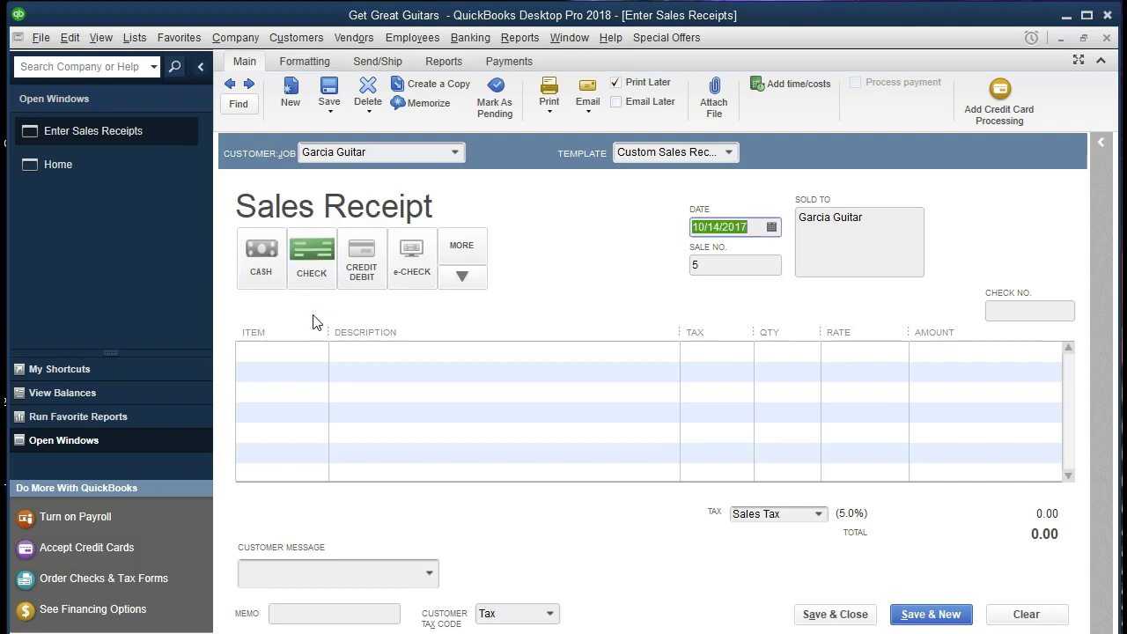
{"action": "left_click", "coordinate": [768, 364]}
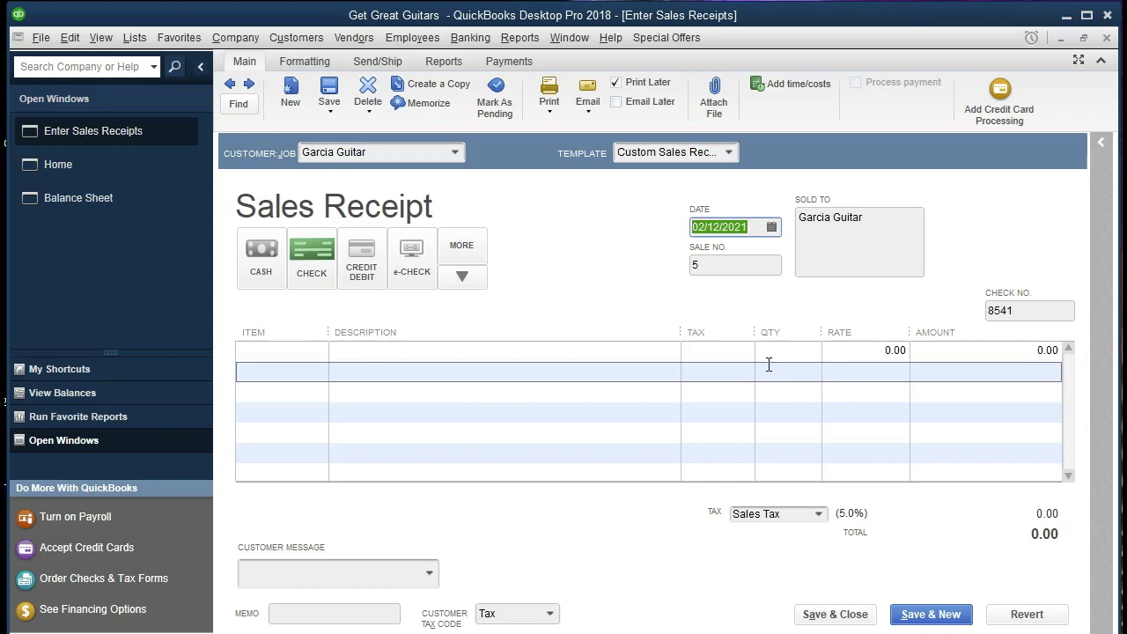
{"action": "type", "text": "021221"}
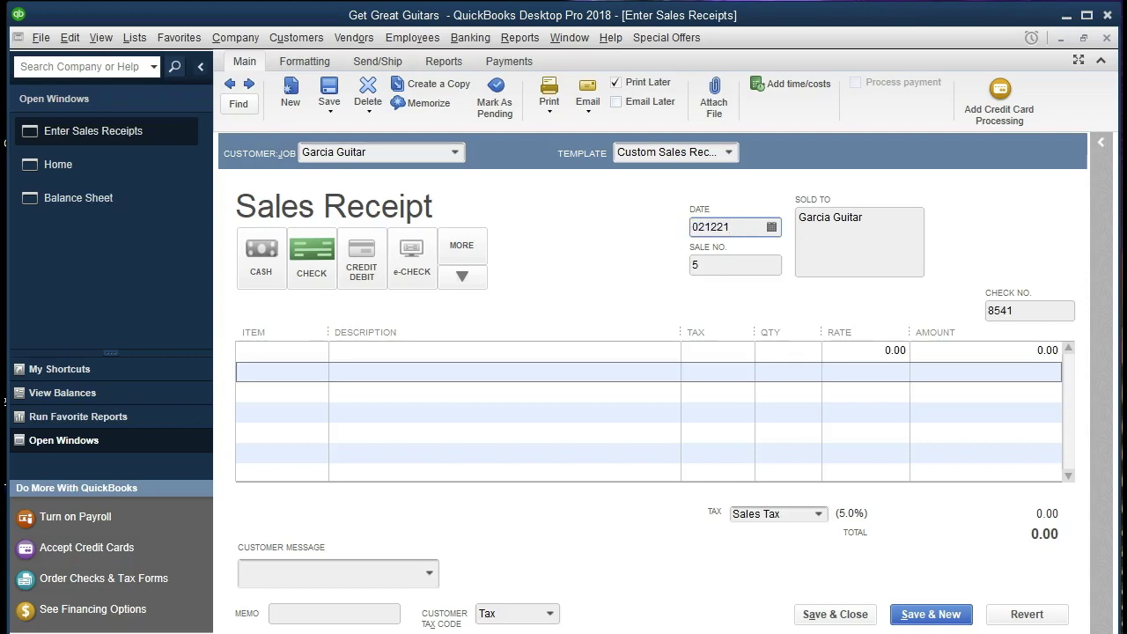
{"action": "key", "text": "Tab"}
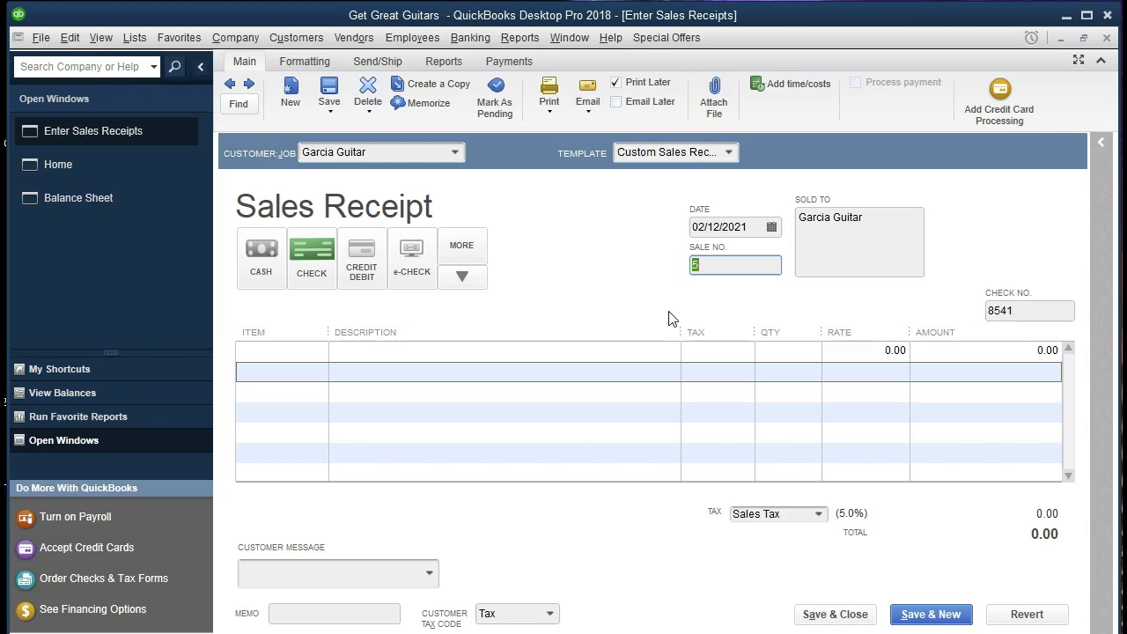
Enter 8541 as the check number on the sales receipt, keeping the existing sale number and sold-to details
{"action": "key", "text": "Tab"}
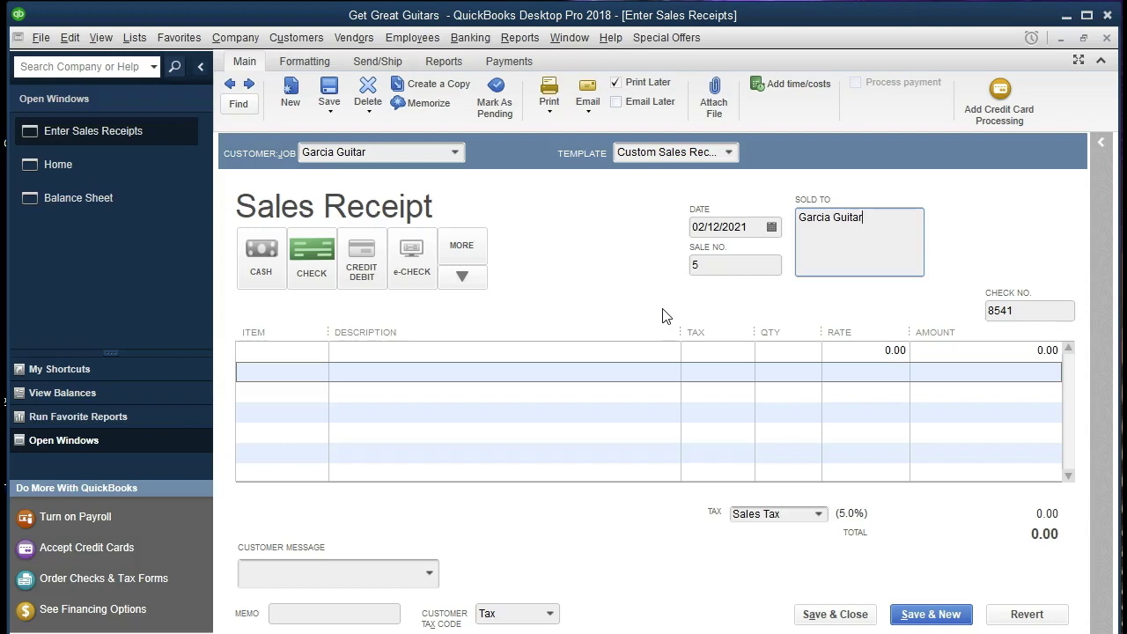
{"action": "key", "text": "Tab"}
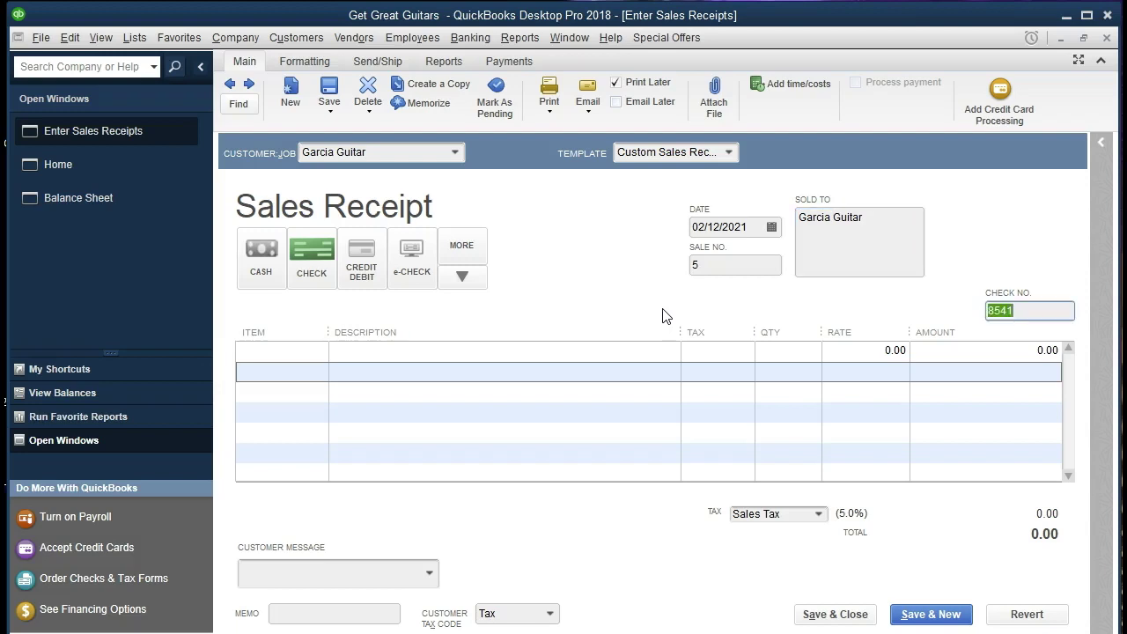
{"action": "type", "text": "8541"}
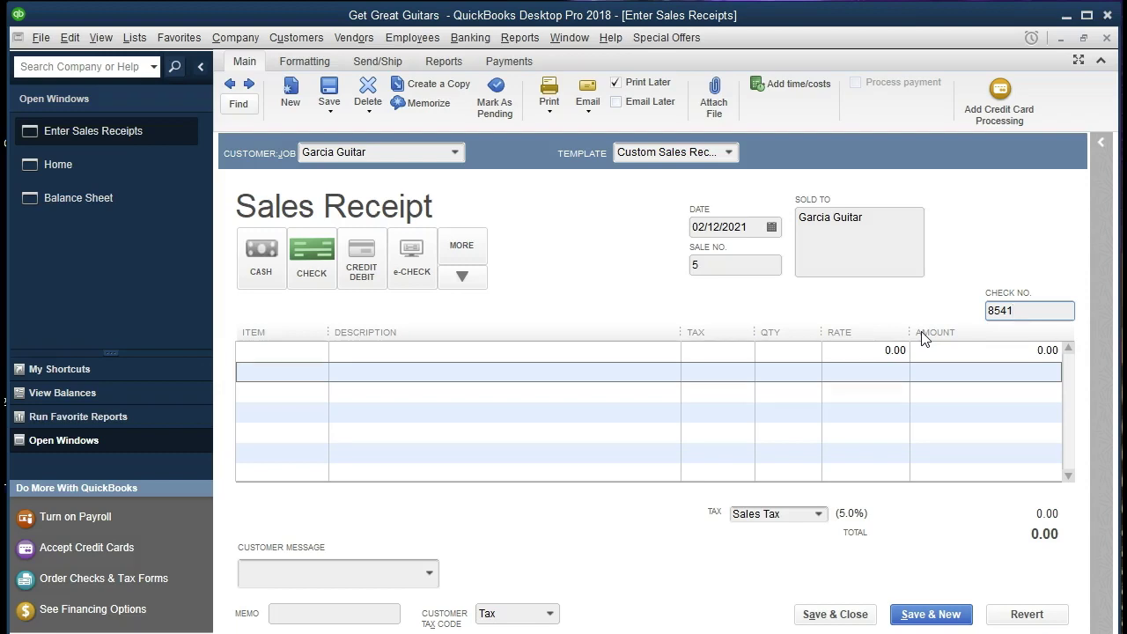
{"action": "key", "text": "Tab"}
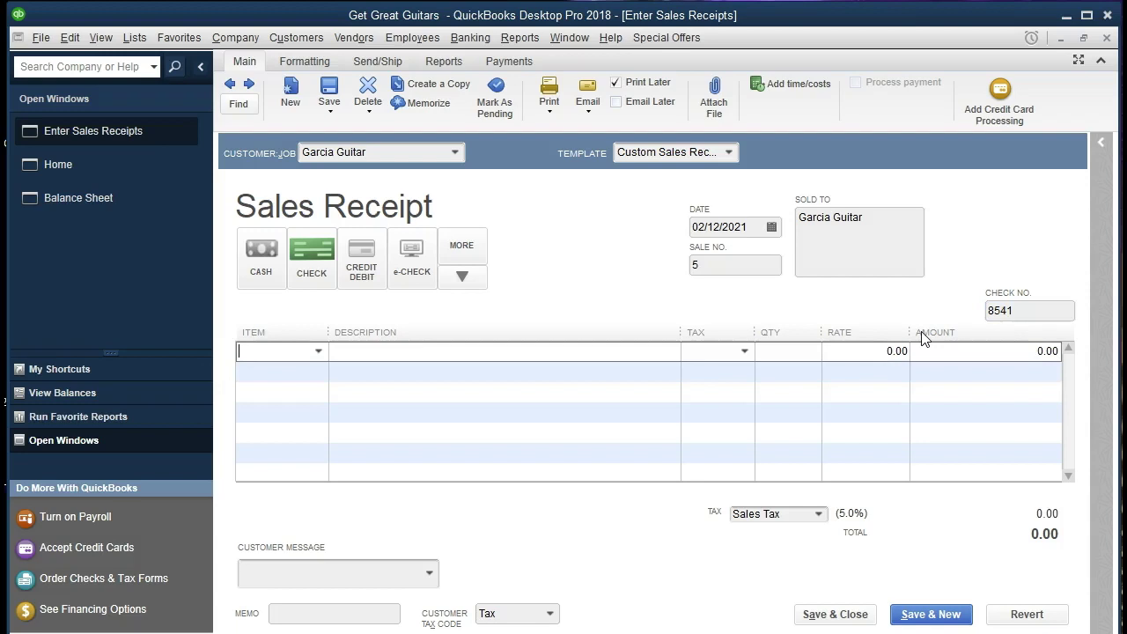
Add the inventory item ELP (Epiphone Les Paul) to the receipt's first line with a quantity of 1
{"action": "left_click", "coordinate": [319, 352]}
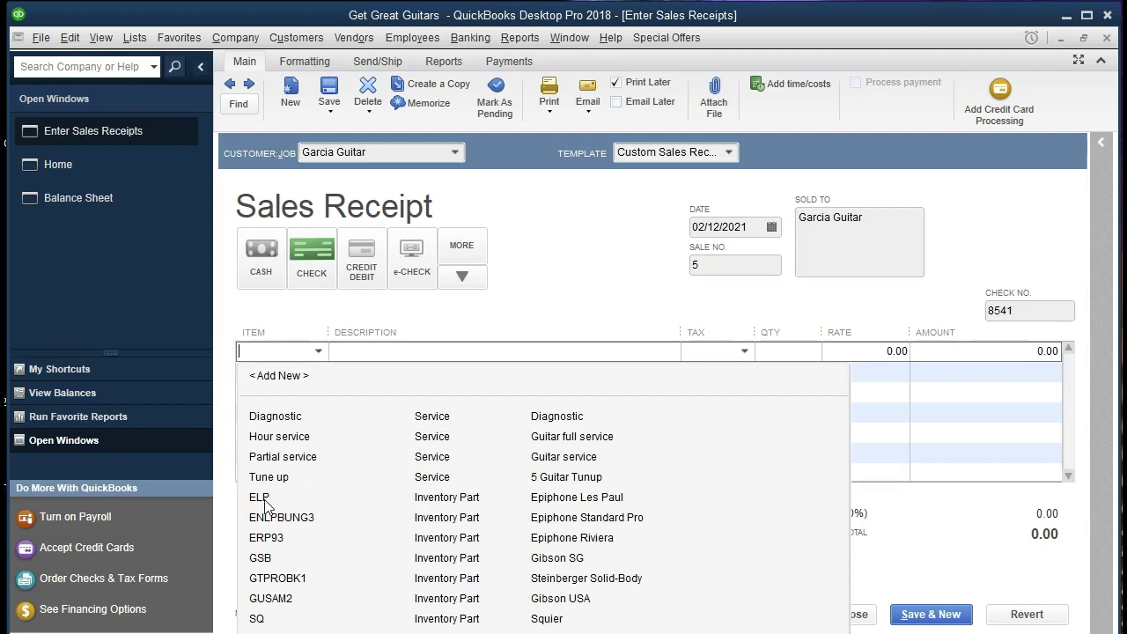
{"action": "type", "text": "ELP"}
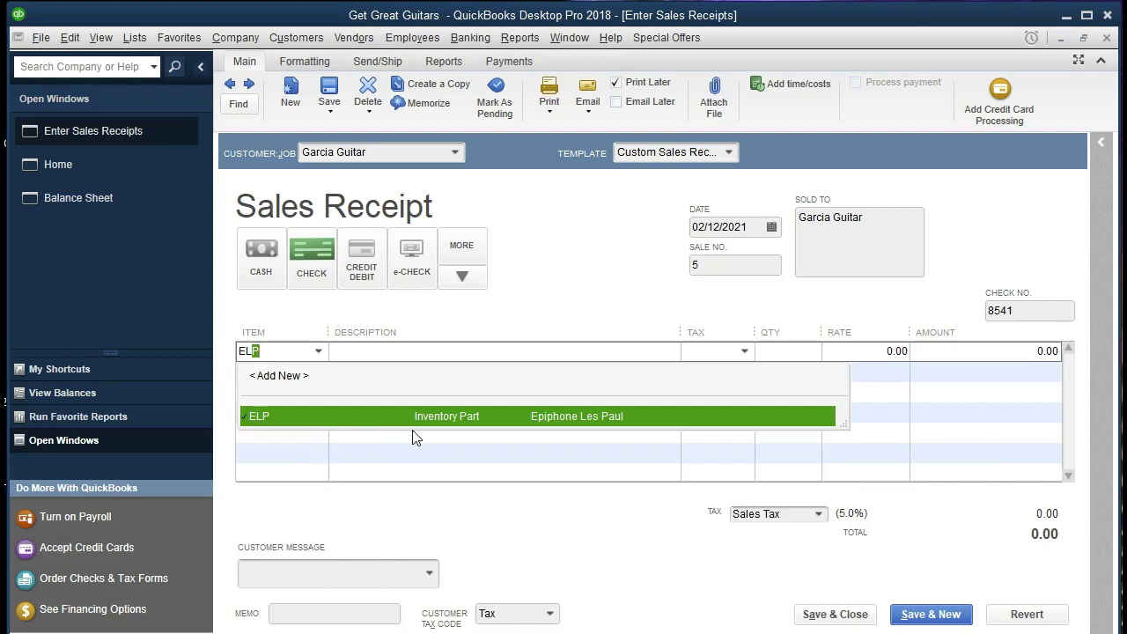
{"action": "key", "text": "Tab"}
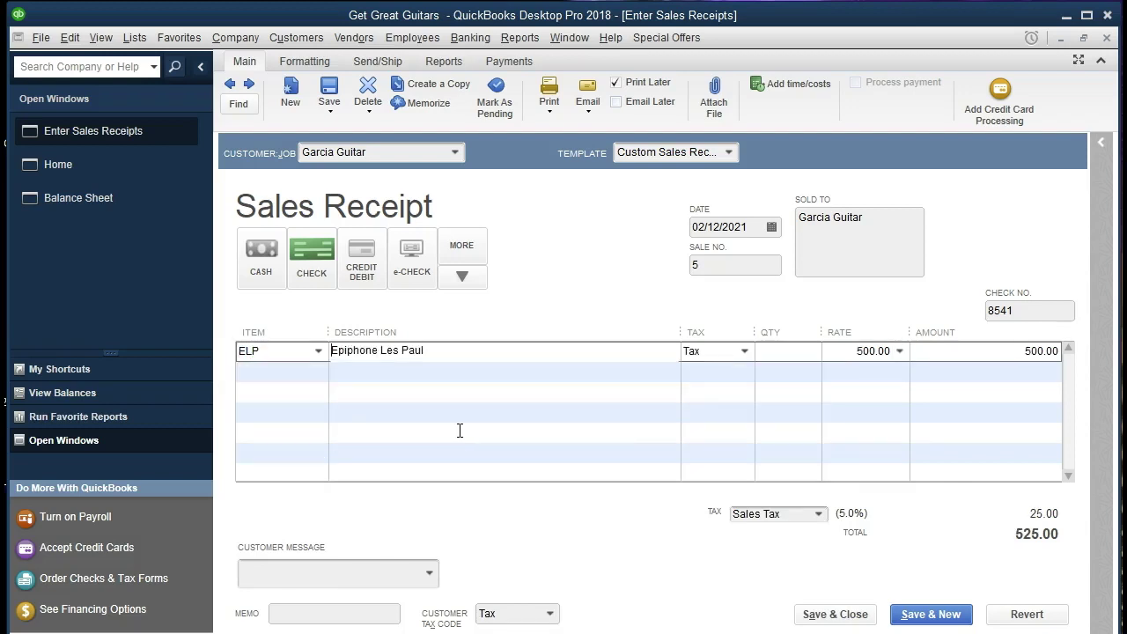
{"action": "key", "text": "Tab"}
{"action": "key", "text": "Tab"}
{"action": "type", "text": "1"}
{"action": "key", "text": "Tab"}
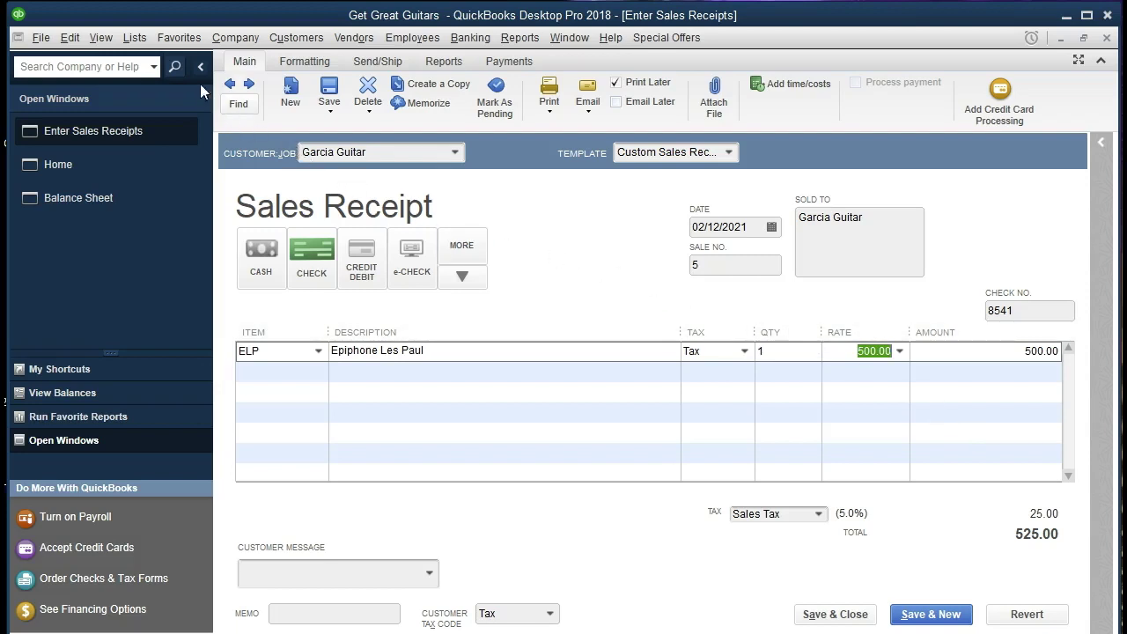
Review the ELP item's cost, sales price and account settings in its record from the Item List, and return to the receipt
{"action": "left_click", "coordinate": [141, 37]}
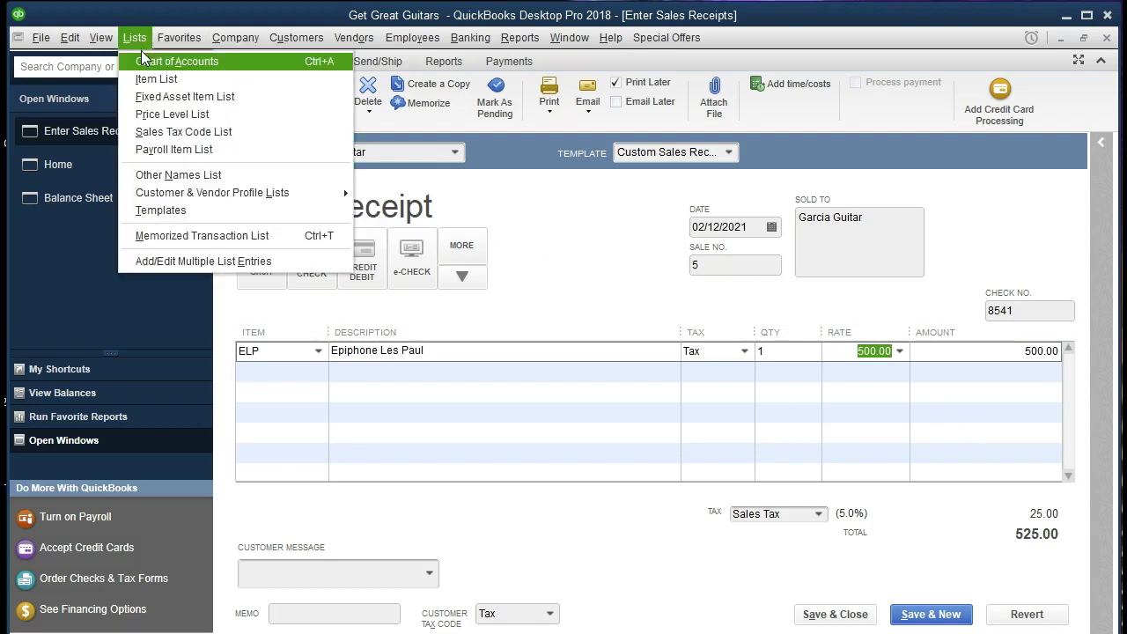
{"action": "left_click", "coordinate": [189, 81]}
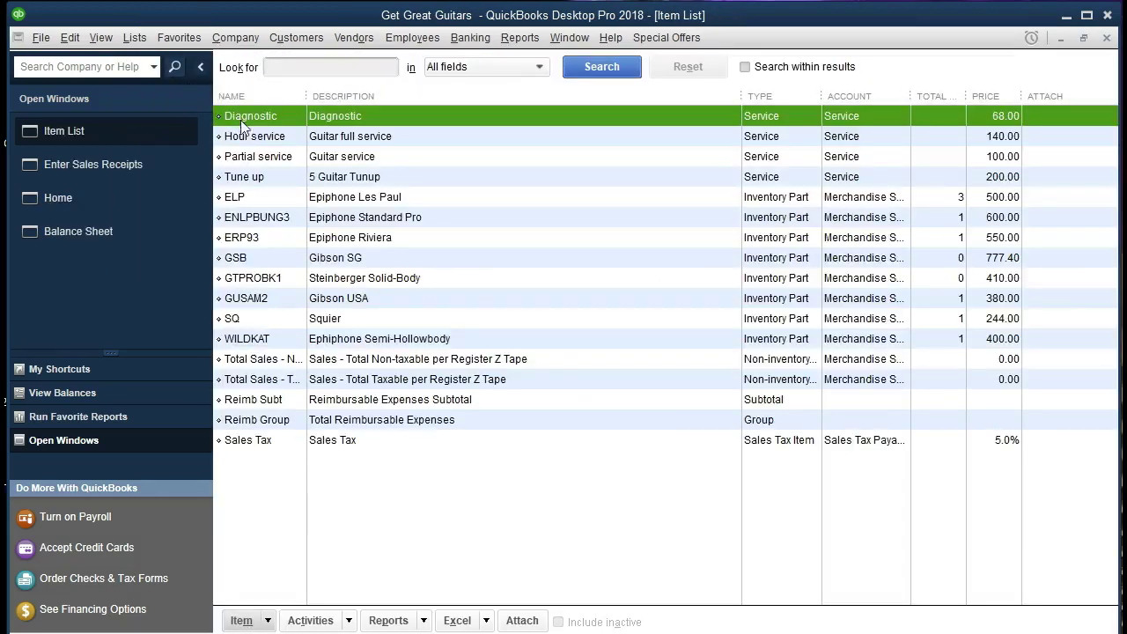
{"action": "left_click", "coordinate": [280, 202]}
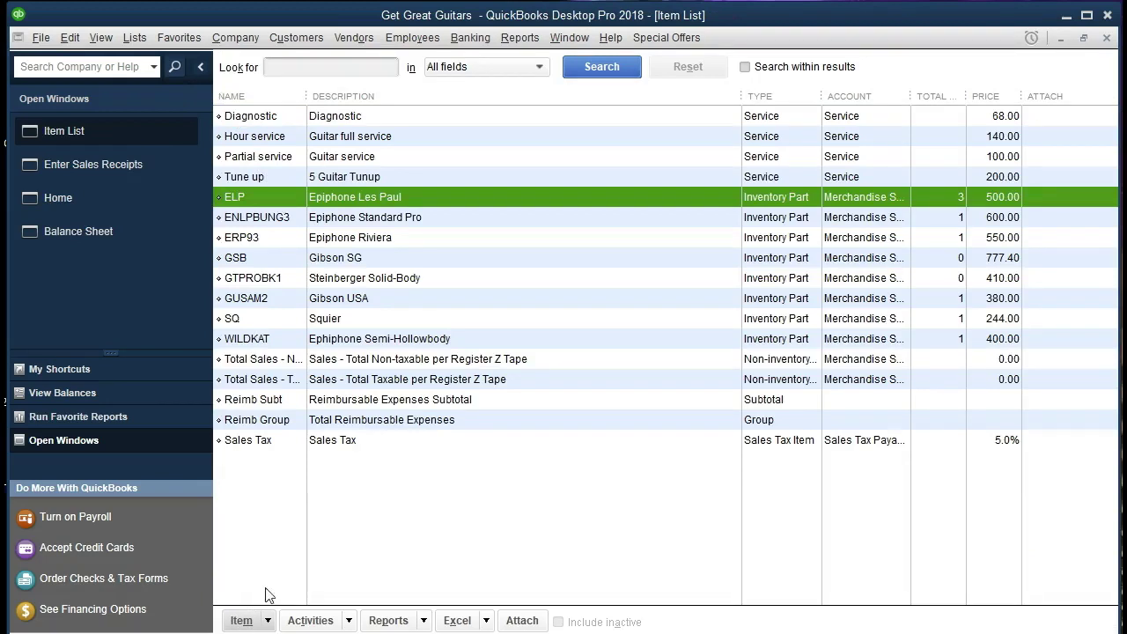
{"action": "left_click", "coordinate": [268, 621]}
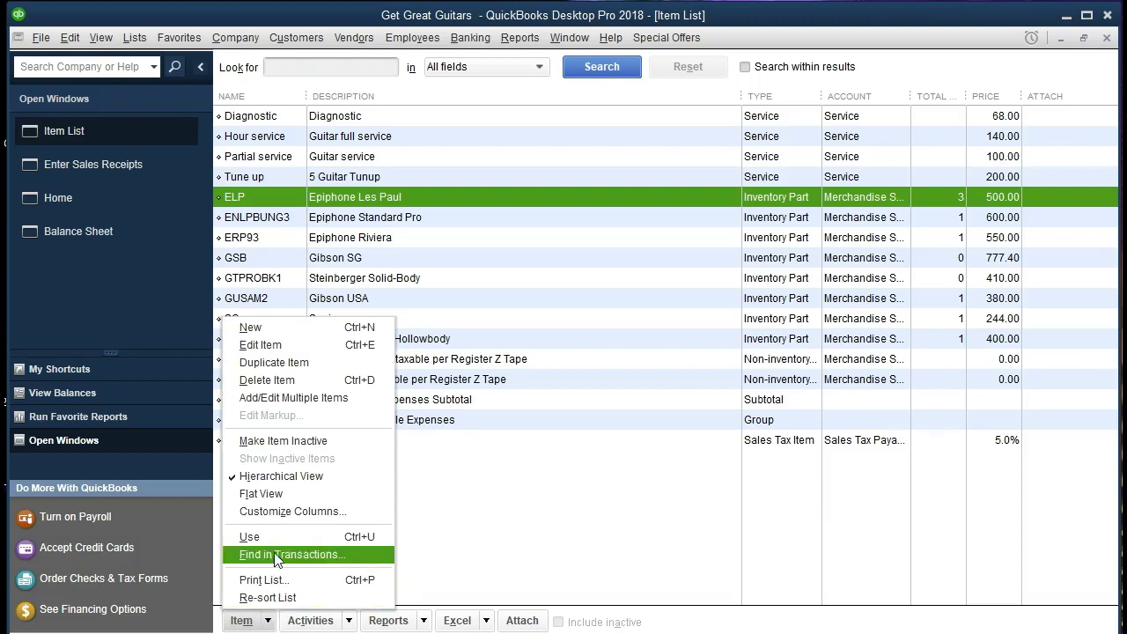
{"action": "left_click", "coordinate": [283, 346]}
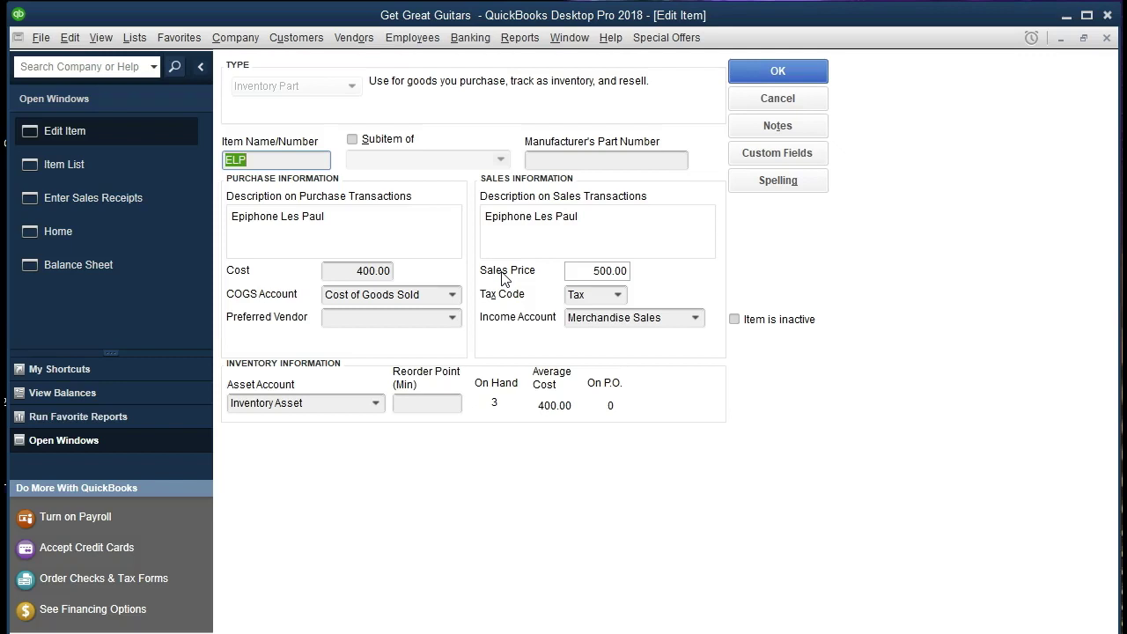
{"action": "left_click", "coordinate": [1107, 39]}
{"action": "left_click", "coordinate": [1108, 39]}
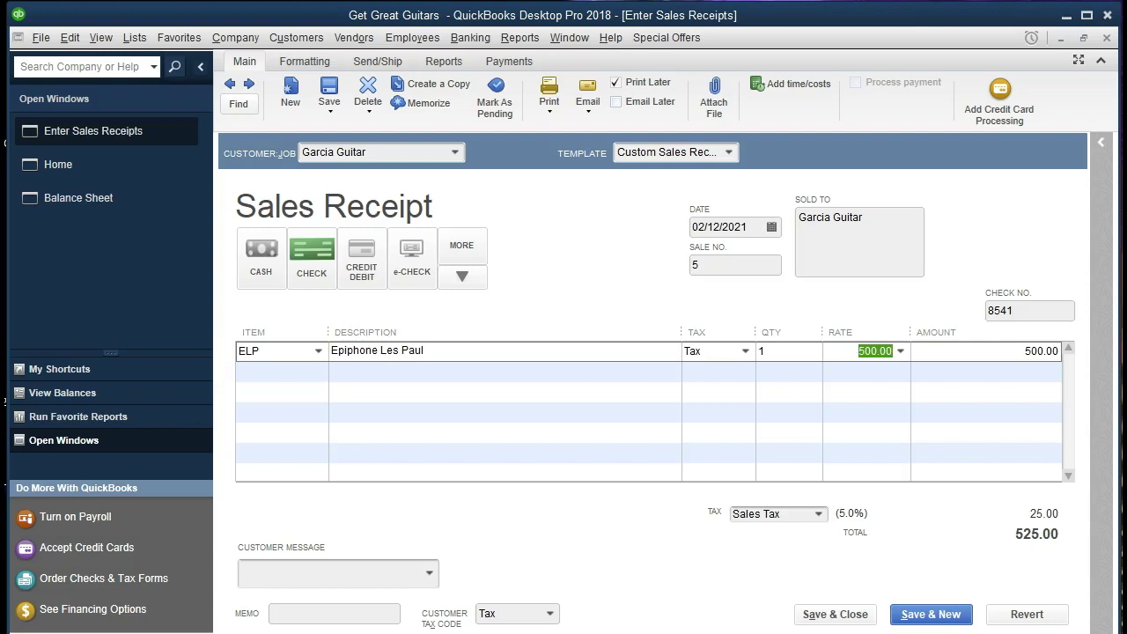
Save and close the Garcia Guitar sales receipt, recording the changes to the transaction
{"action": "left_click", "coordinate": [856, 616]}
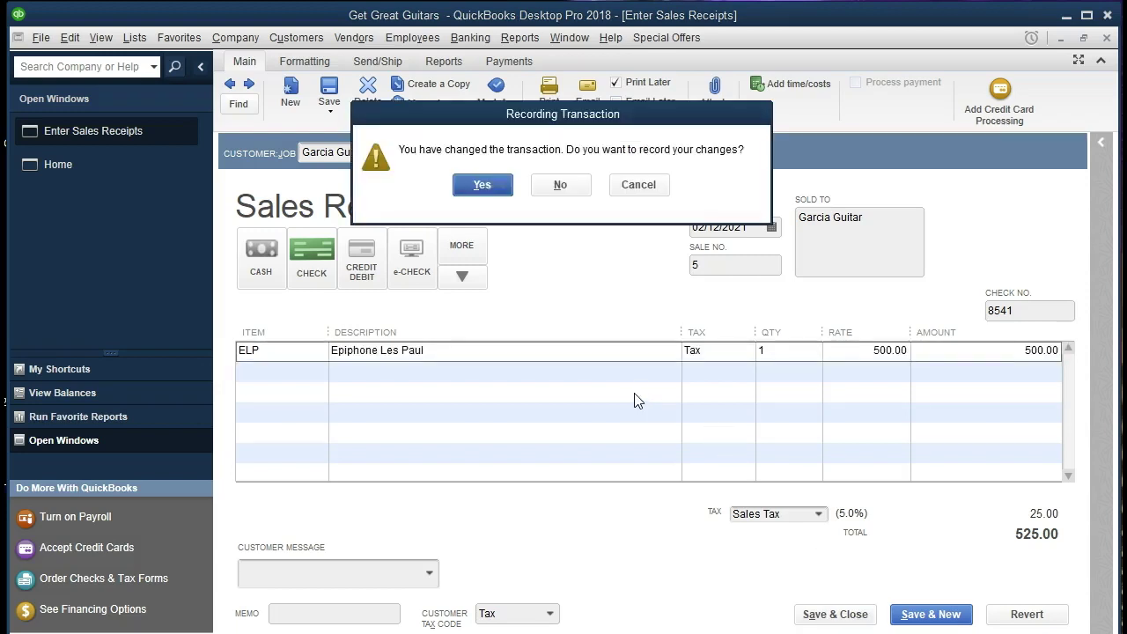
{"action": "left_click", "coordinate": [482, 185]}
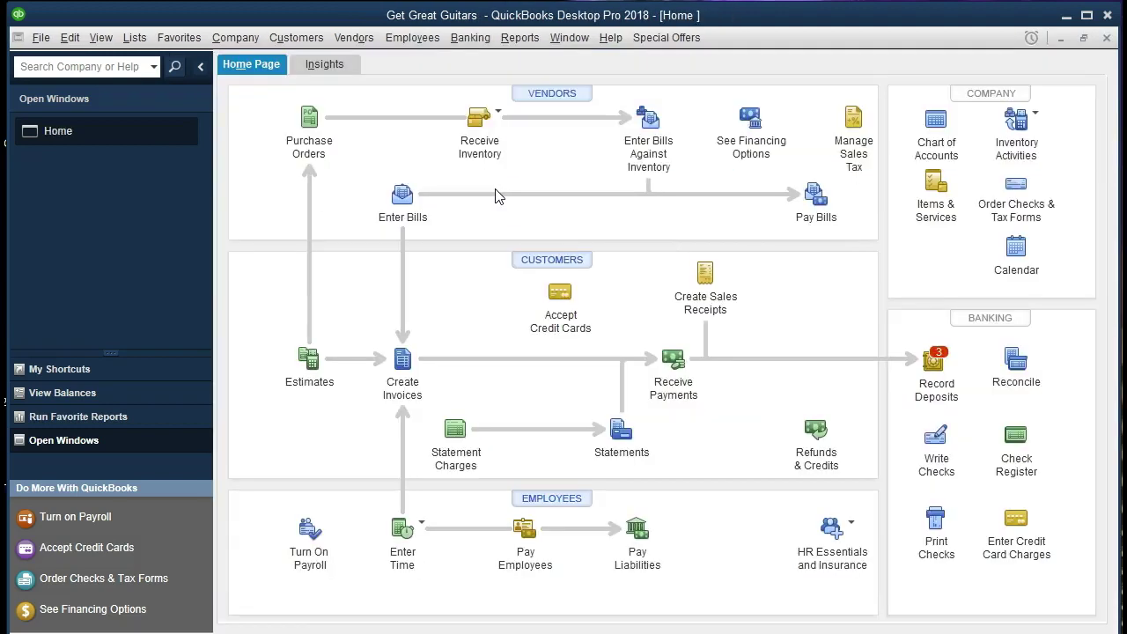
Open the standard Balance Sheet report and set its date range from 01/01/2021 to 12/31/2021
{"action": "left_click", "coordinate": [521, 38]}
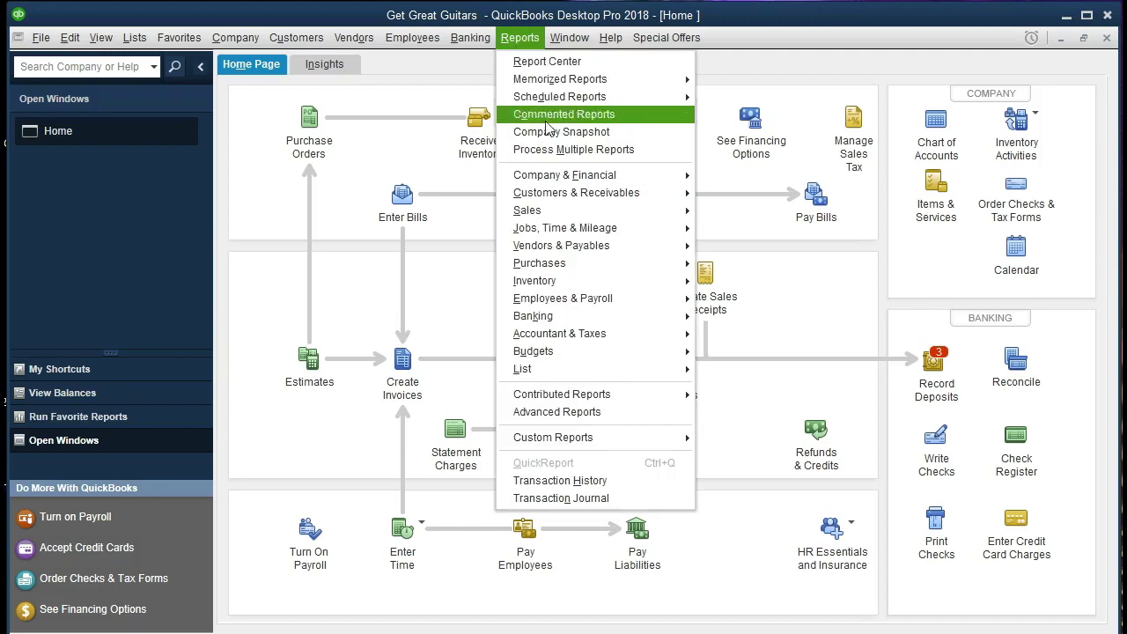
{"action": "mouse_move", "coordinate": [634, 175]}
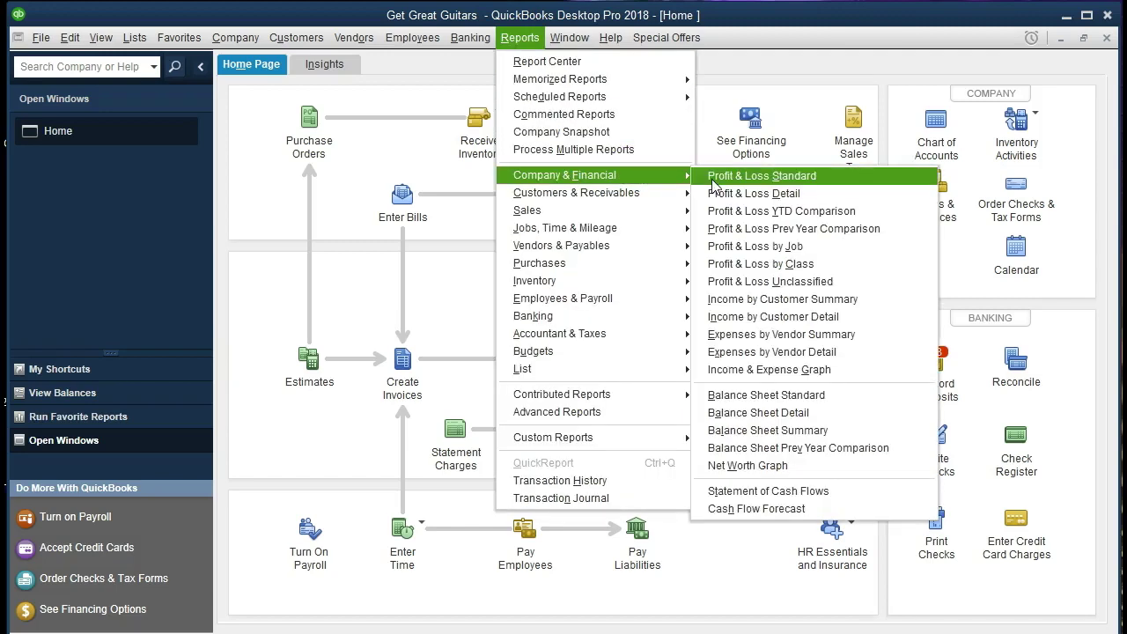
{"action": "left_click", "coordinate": [855, 406]}
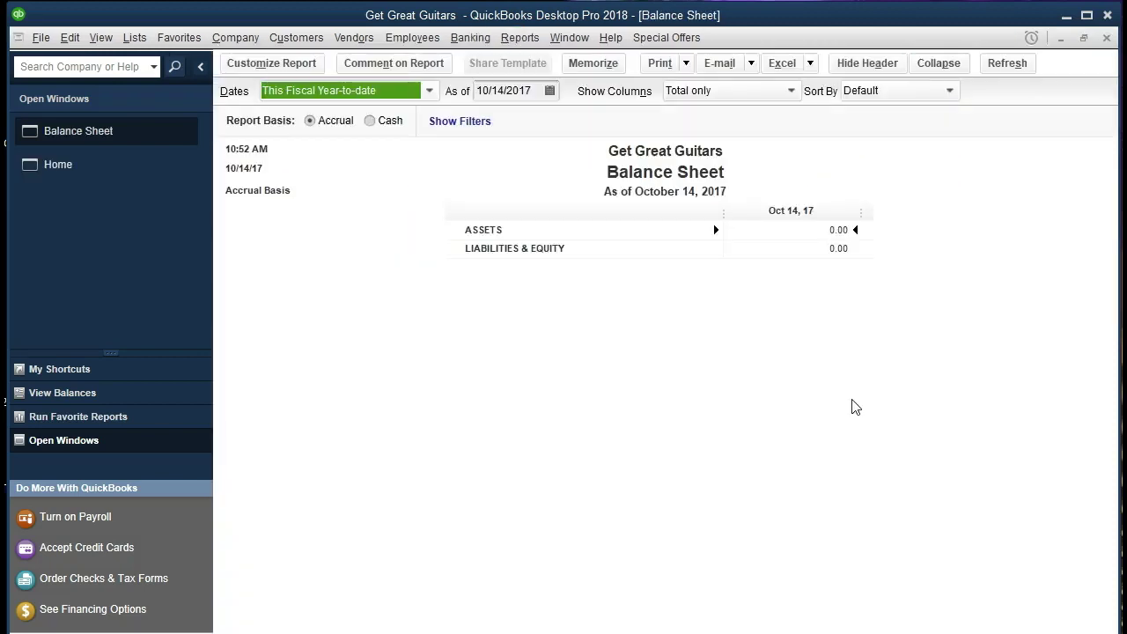
{"action": "left_click", "coordinate": [309, 68]}
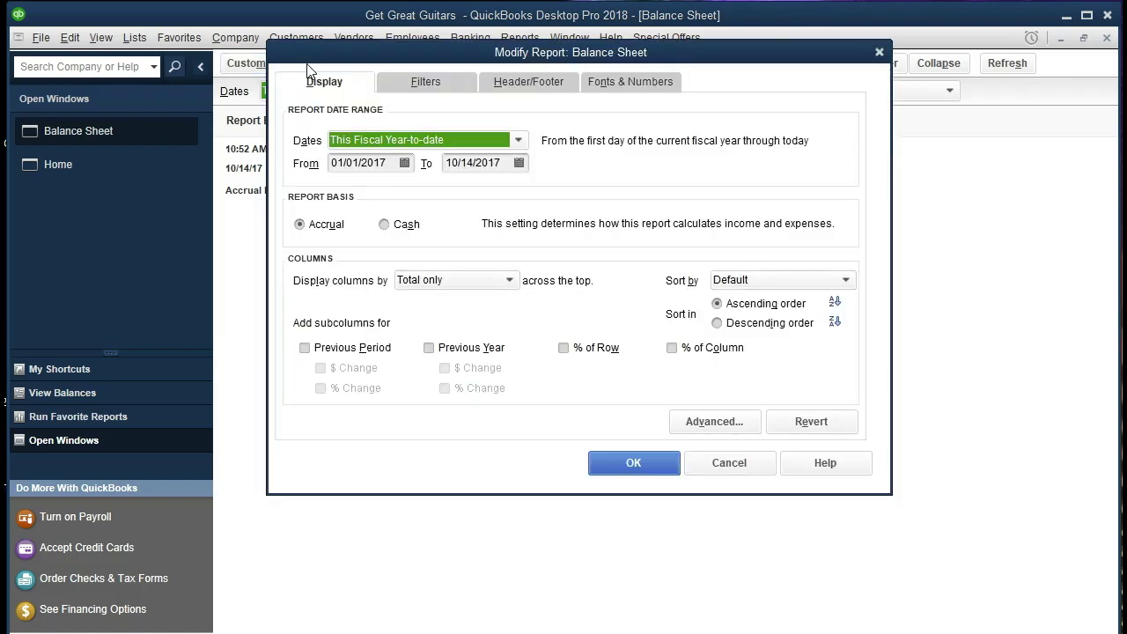
{"action": "key", "text": "Tab"}
{"action": "type", "text": "0"}
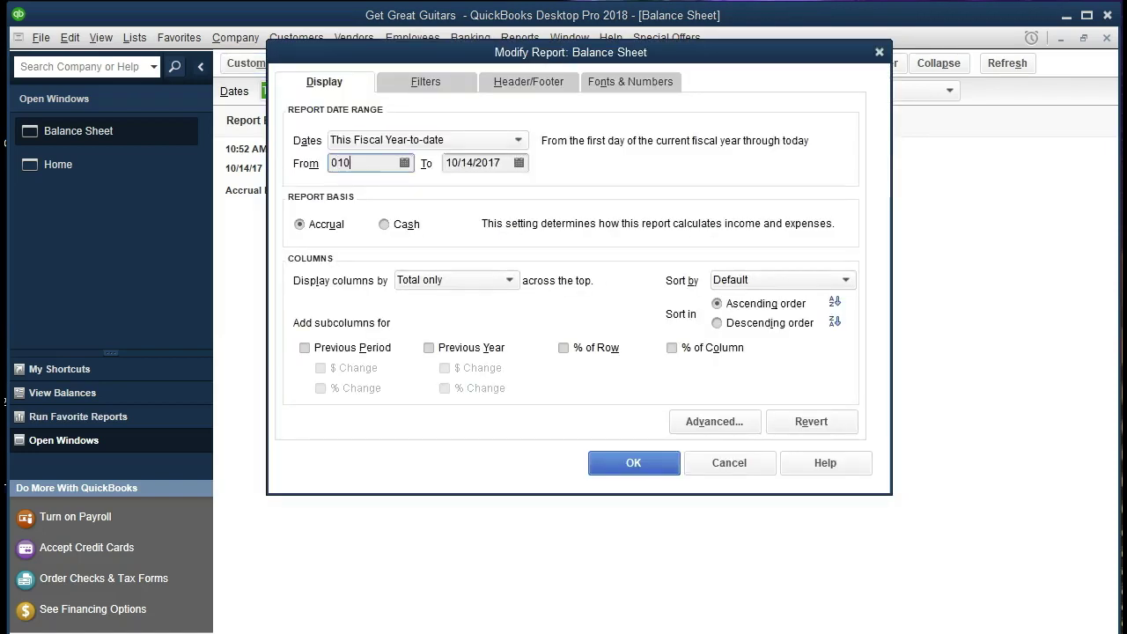
{"action": "type", "text": "1/01/2021"}
{"action": "key", "text": "Tab"}
{"action": "type", "text": "123121"}
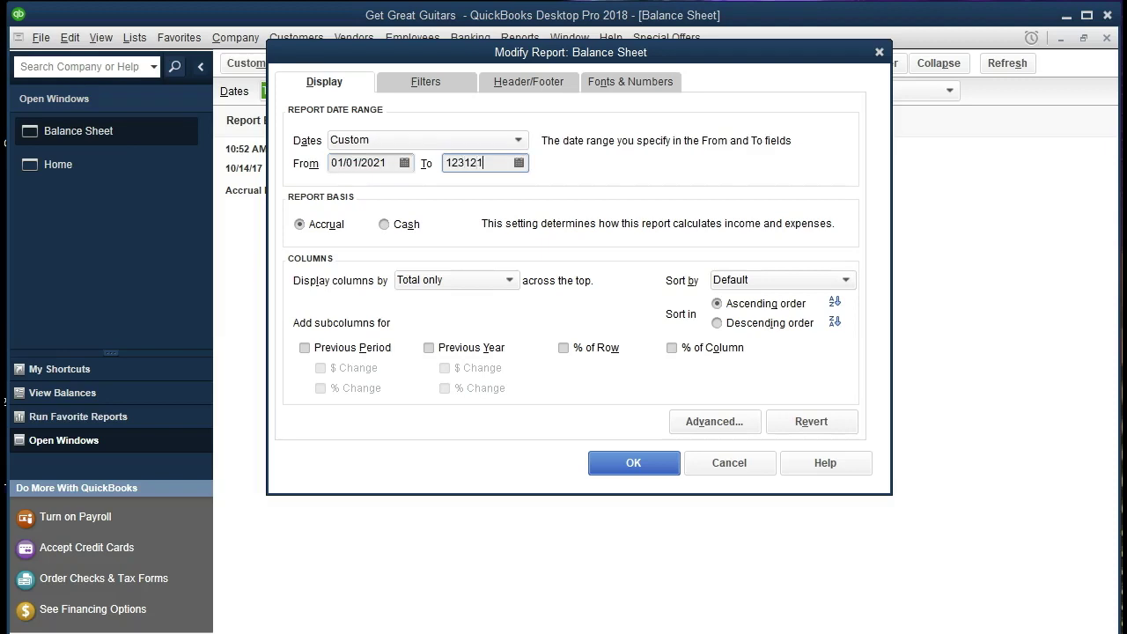
{"action": "key", "text": "Tab"}
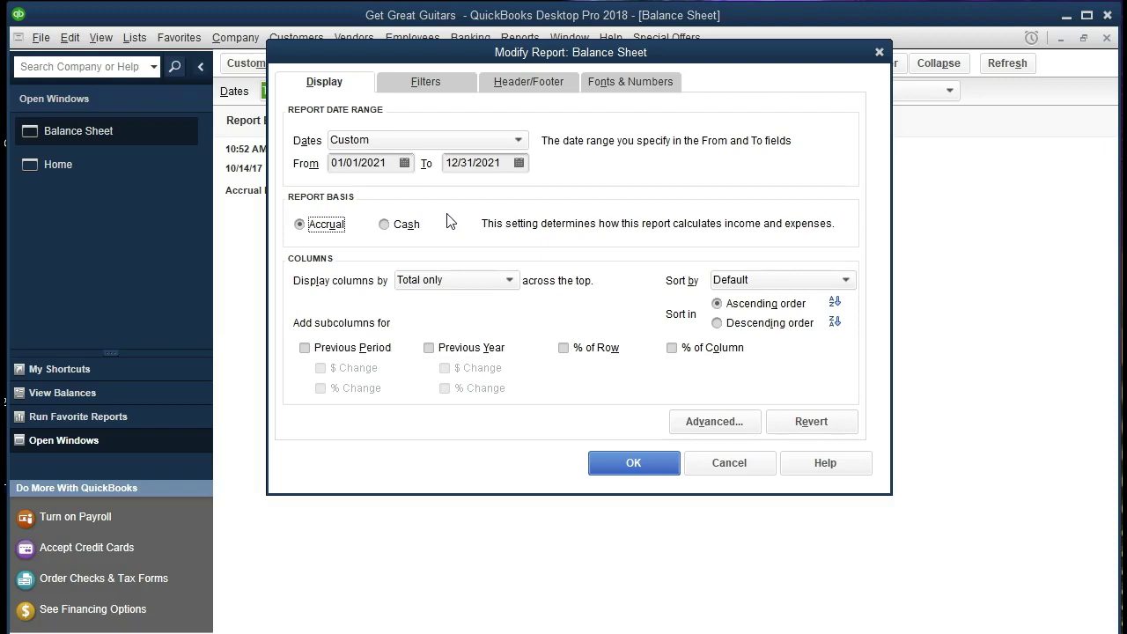
{"action": "left_click", "coordinate": [616, 466]}
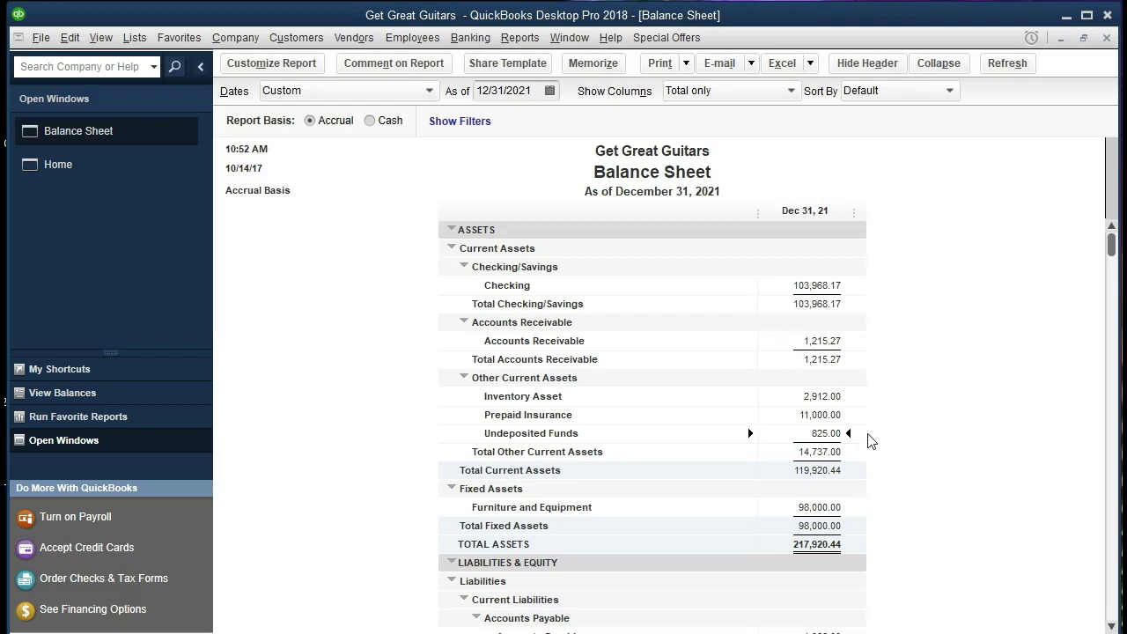
Trace the Balance Sheet's Undeposited Funds amount through its transactions to the Garcia Guitar sales receipt
{"action": "double_click", "coordinate": [833, 432]}
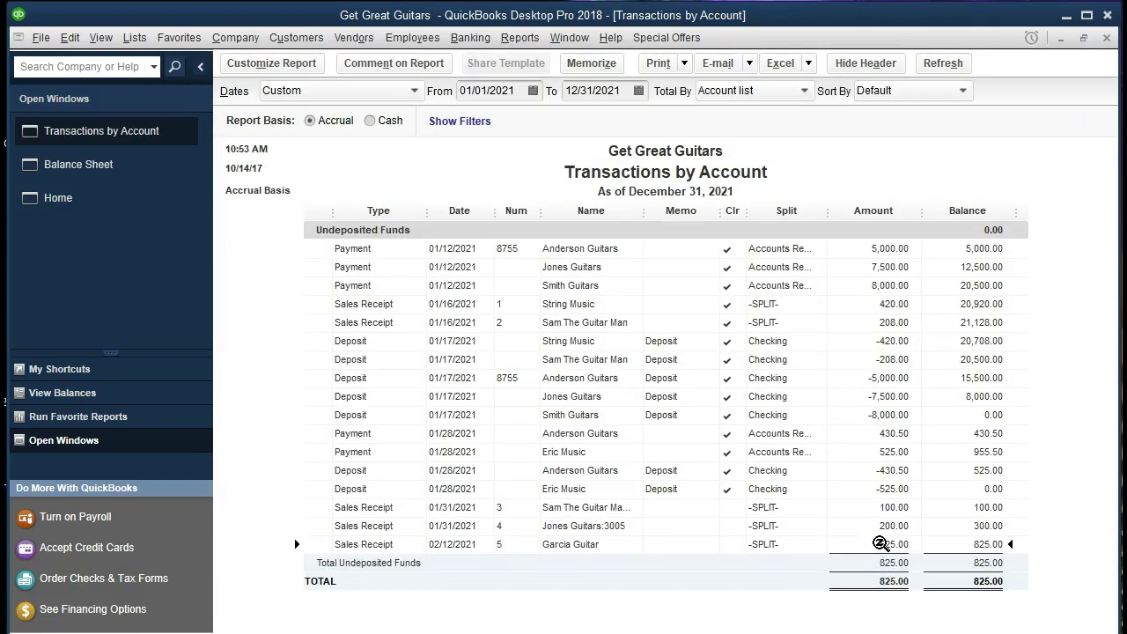
{"action": "double_click", "coordinate": [879, 544]}
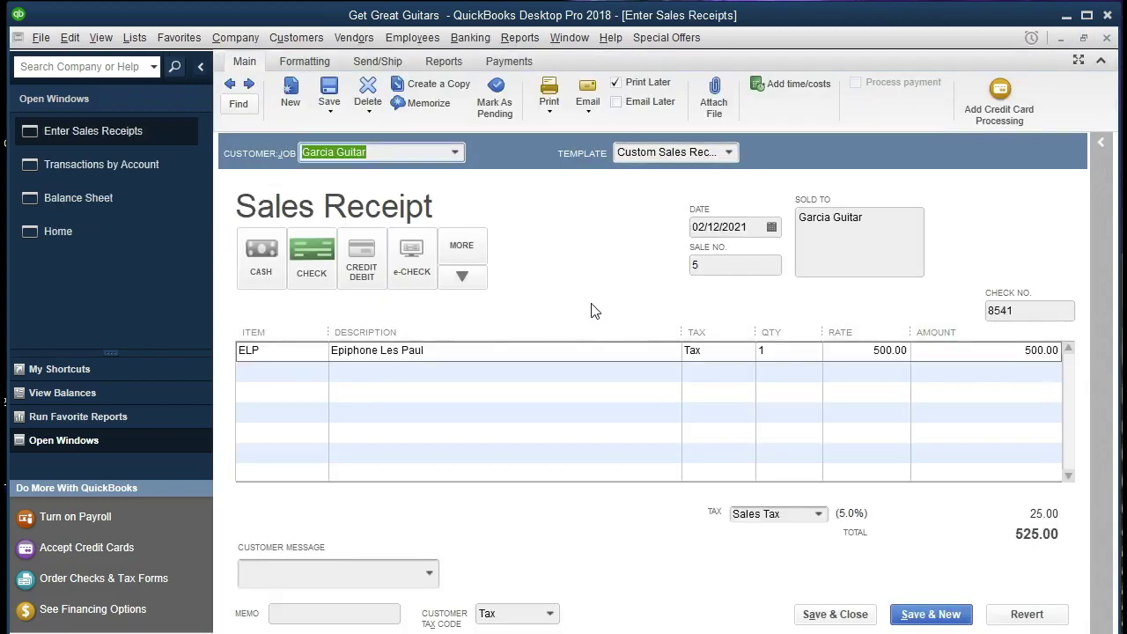
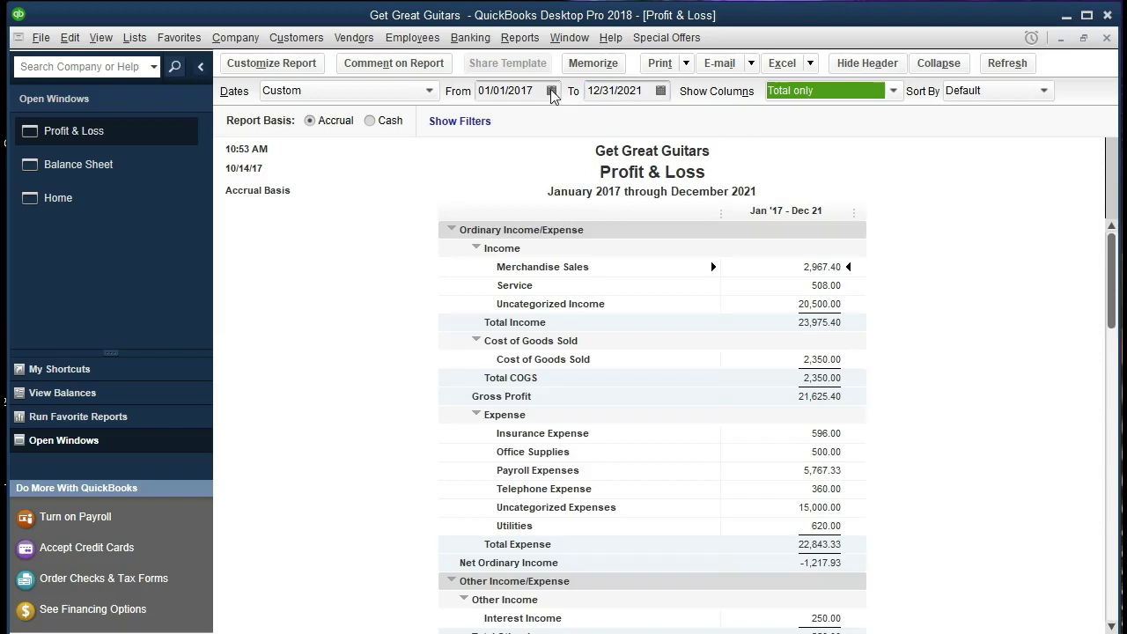
Set the Profit & Loss report's start date to 01/01/2021 and apply it to the report
{"action": "left_click", "coordinate": [542, 90]}
{"action": "key", "text": "BackSpace"}
{"action": "key", "text": "BackSpace"}
{"action": "type", "text": "21"}
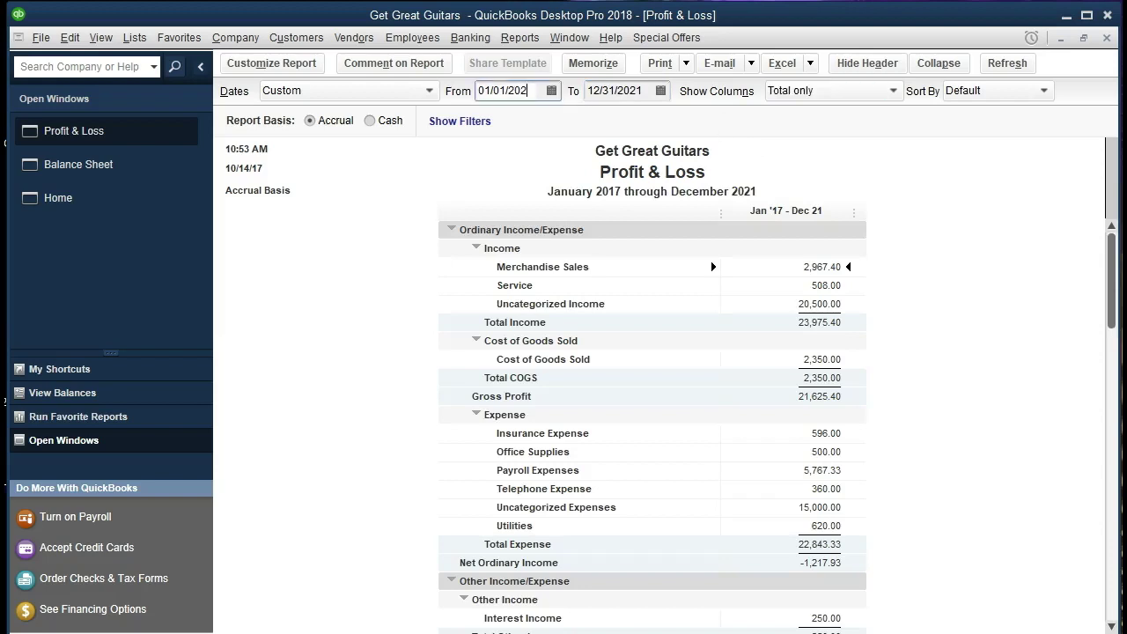
{"action": "key", "text": "Tab"}
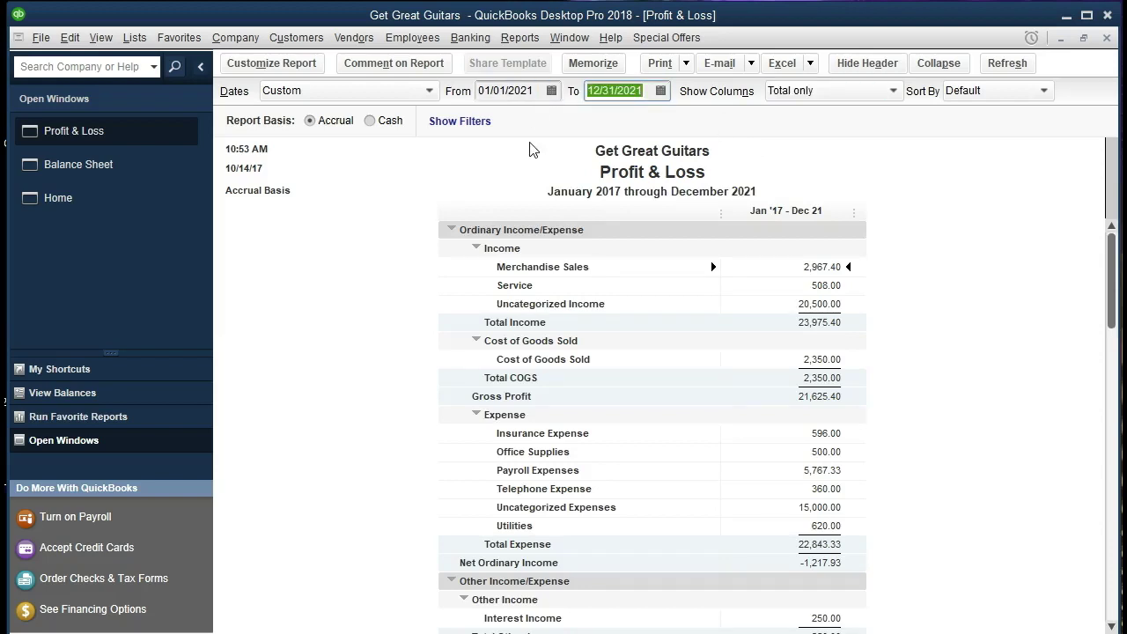
{"action": "key", "text": "Tab"}
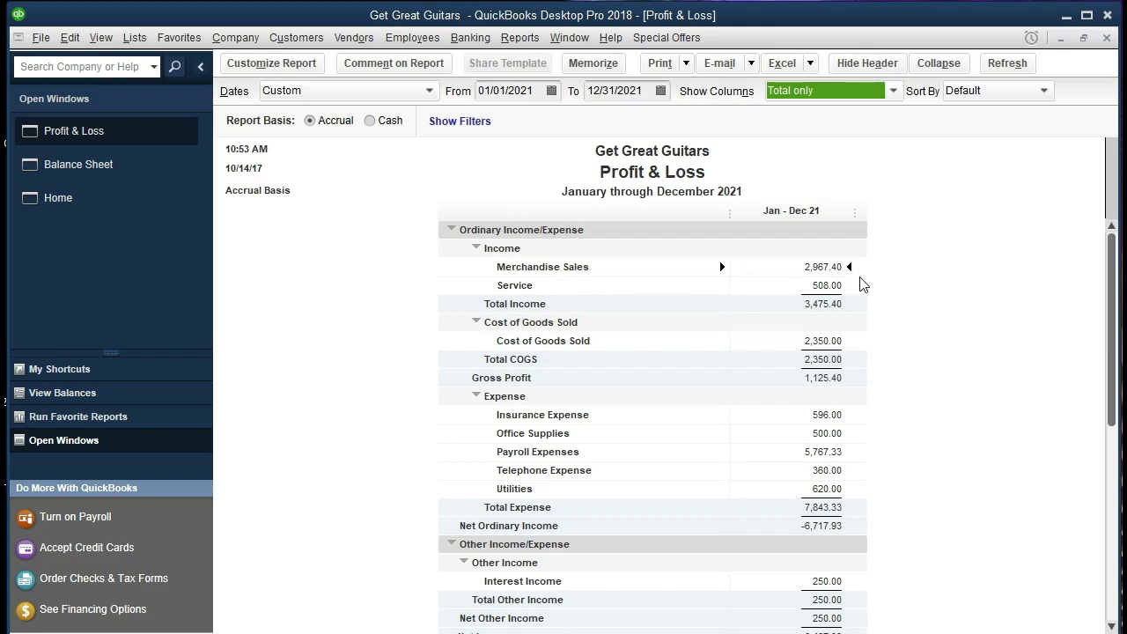
Trace Merchandise Sales on the Profit & Loss report to the Garcia Guitar sales receipt, and return to the report
{"action": "double_click", "coordinate": [789, 268]}
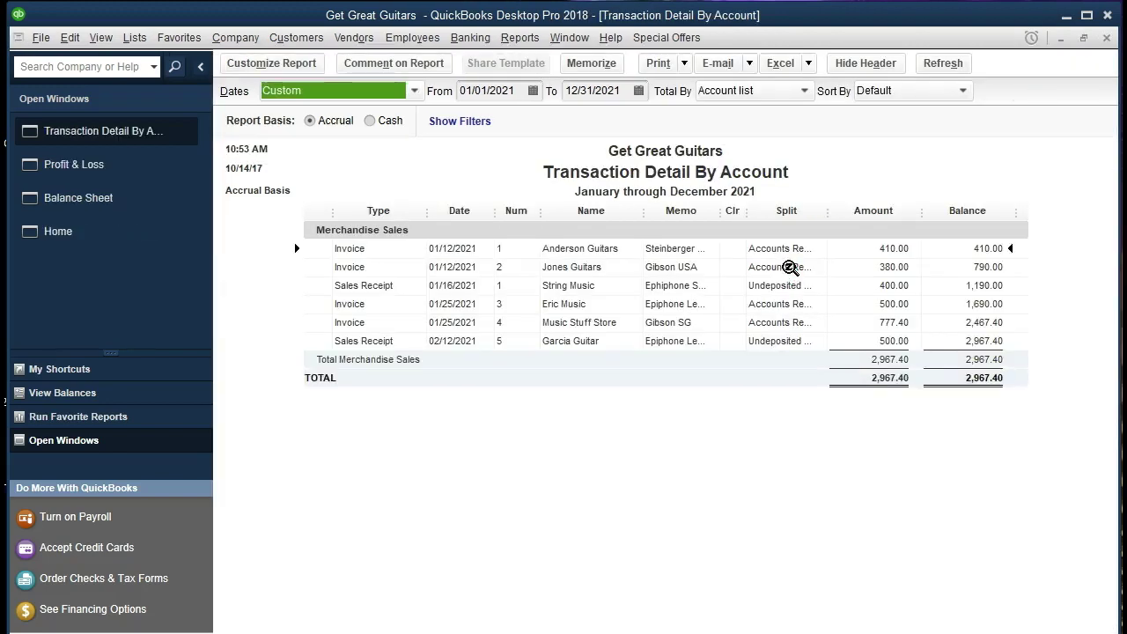
{"action": "left_click", "coordinate": [858, 342]}
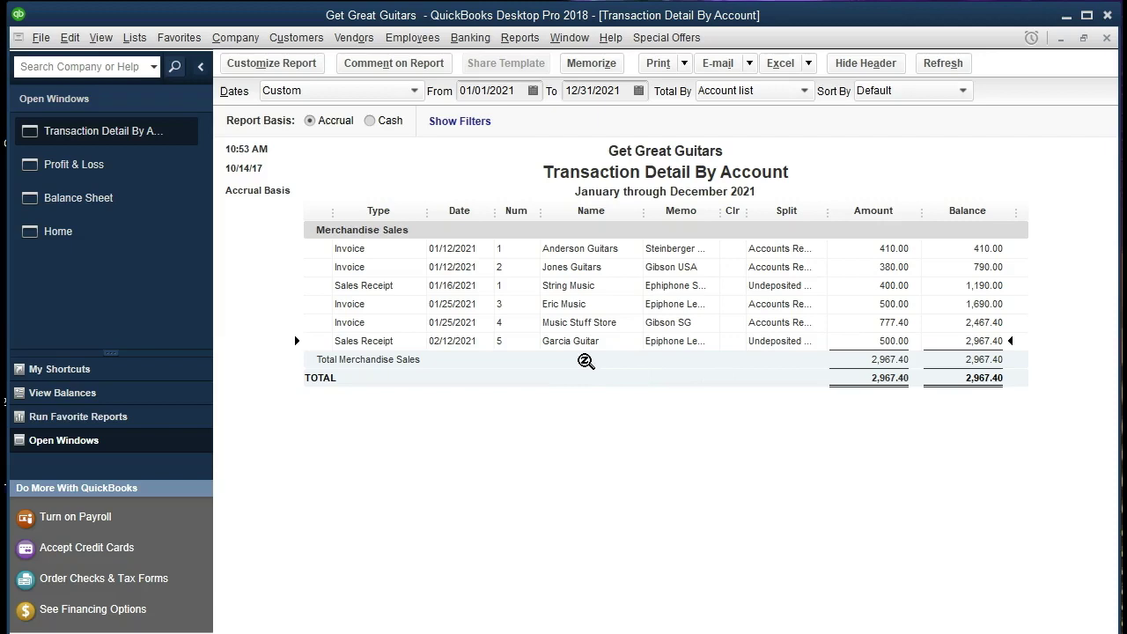
{"action": "double_click", "coordinate": [847, 341]}
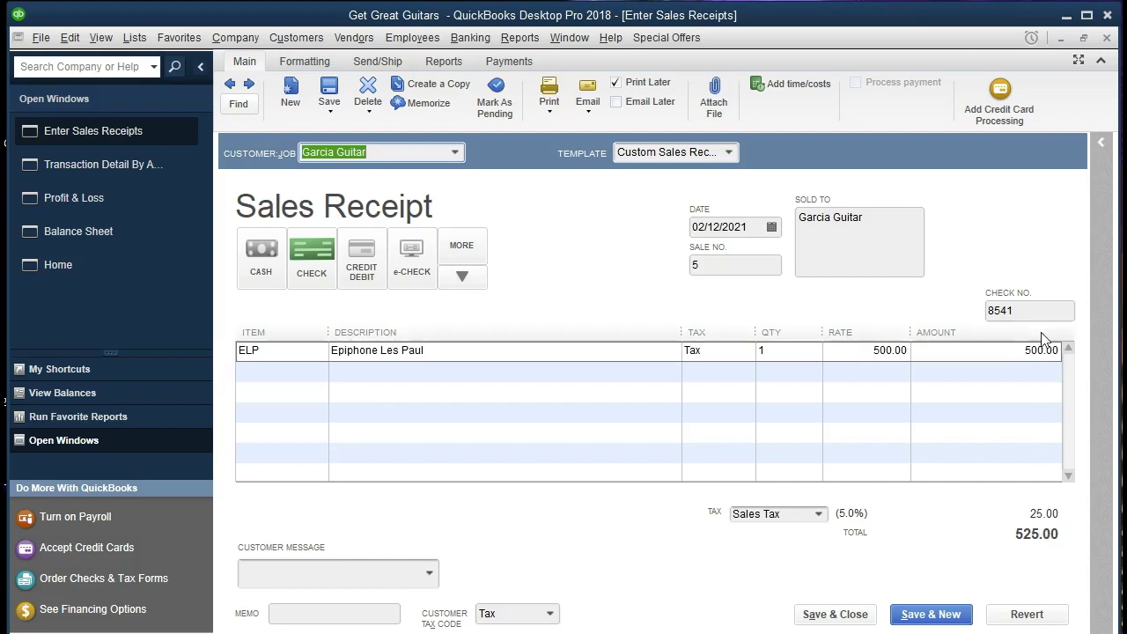
{"action": "left_click", "coordinate": [1107, 39]}
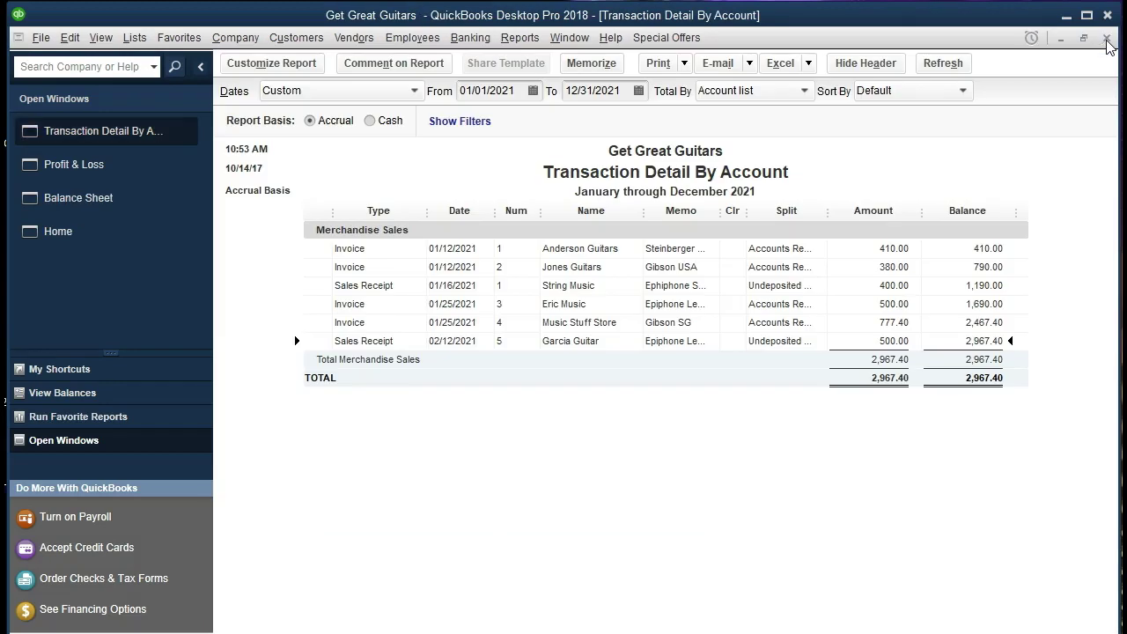
{"action": "left_click", "coordinate": [1107, 40]}
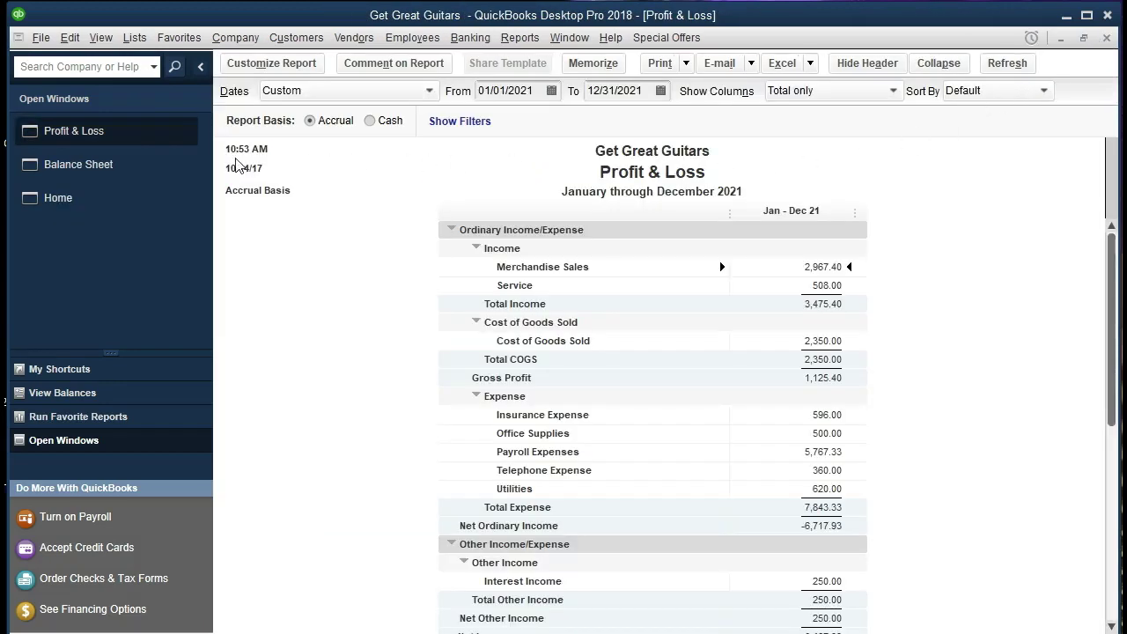
Trace Sales Tax Payable on the Balance Sheet to the 02/12/2021 sales receipt, and return to the report
{"action": "left_click", "coordinate": [99, 164]}
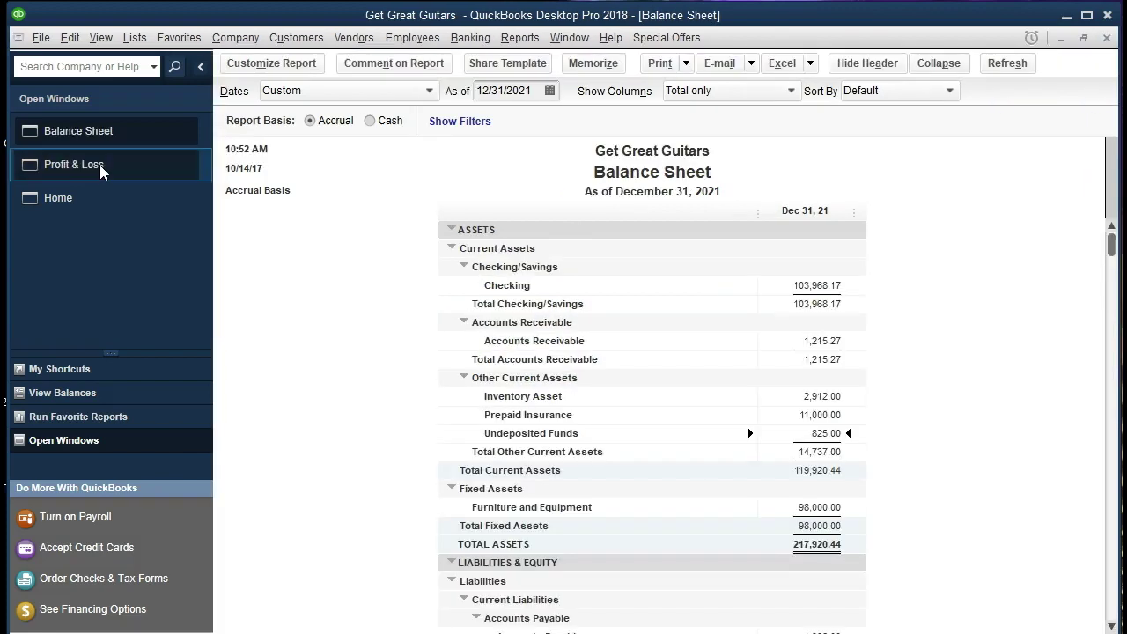
{"action": "scroll", "coordinate": [350, 358], "scroll_direction": "down", "scroll_amount": 3}
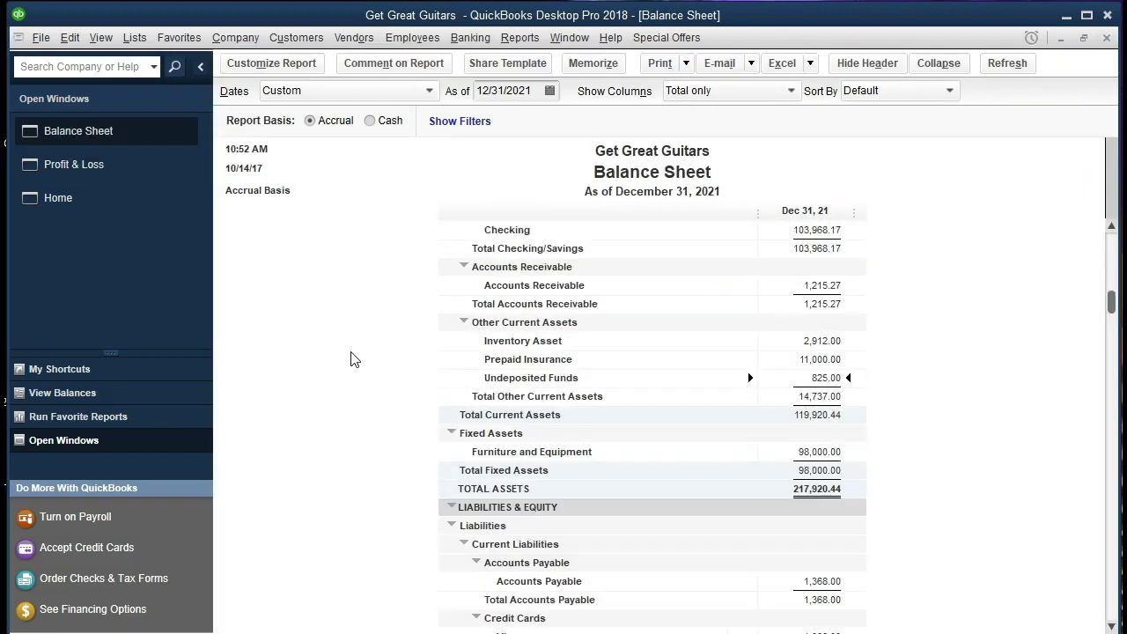
{"action": "scroll", "coordinate": [351, 358], "scroll_direction": "down", "scroll_amount": 2}
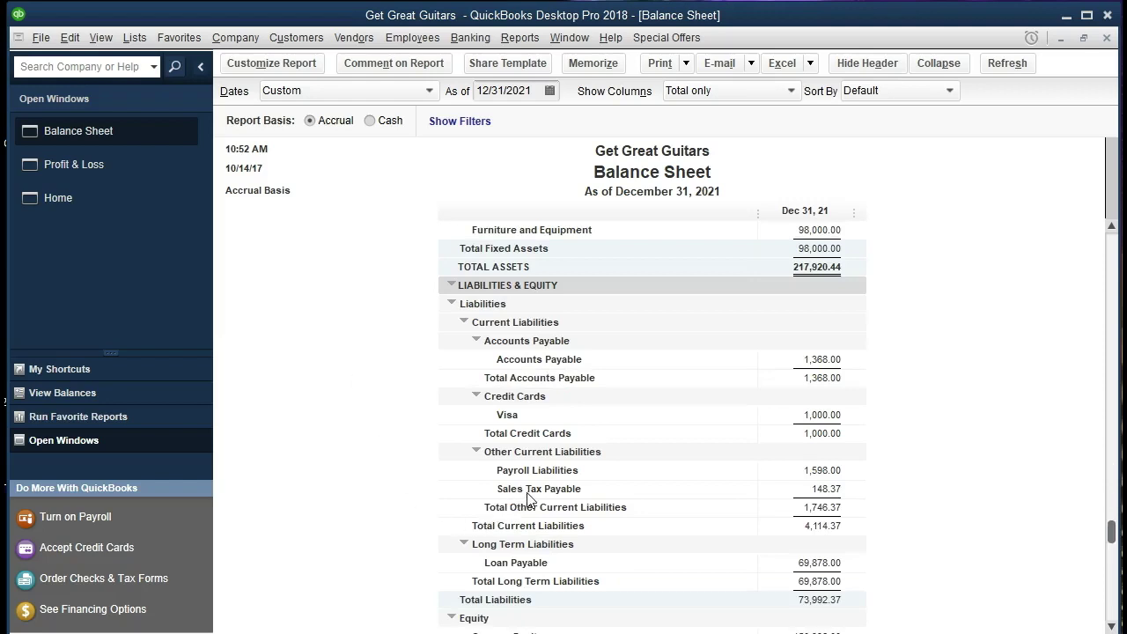
{"action": "double_click", "coordinate": [802, 489]}
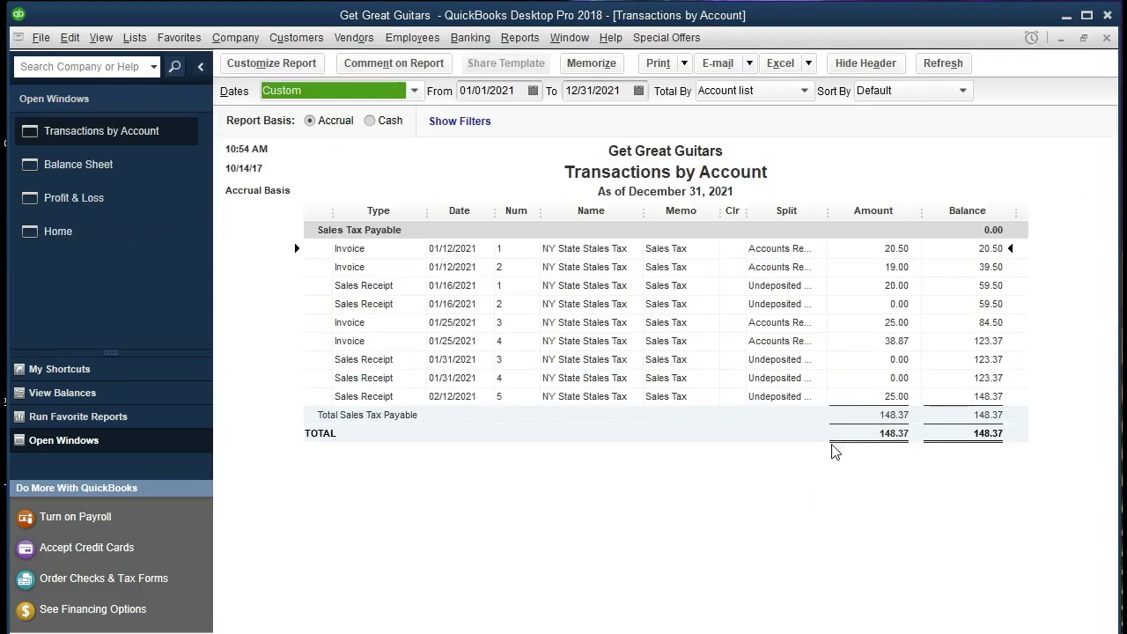
{"action": "double_click", "coordinate": [862, 400]}
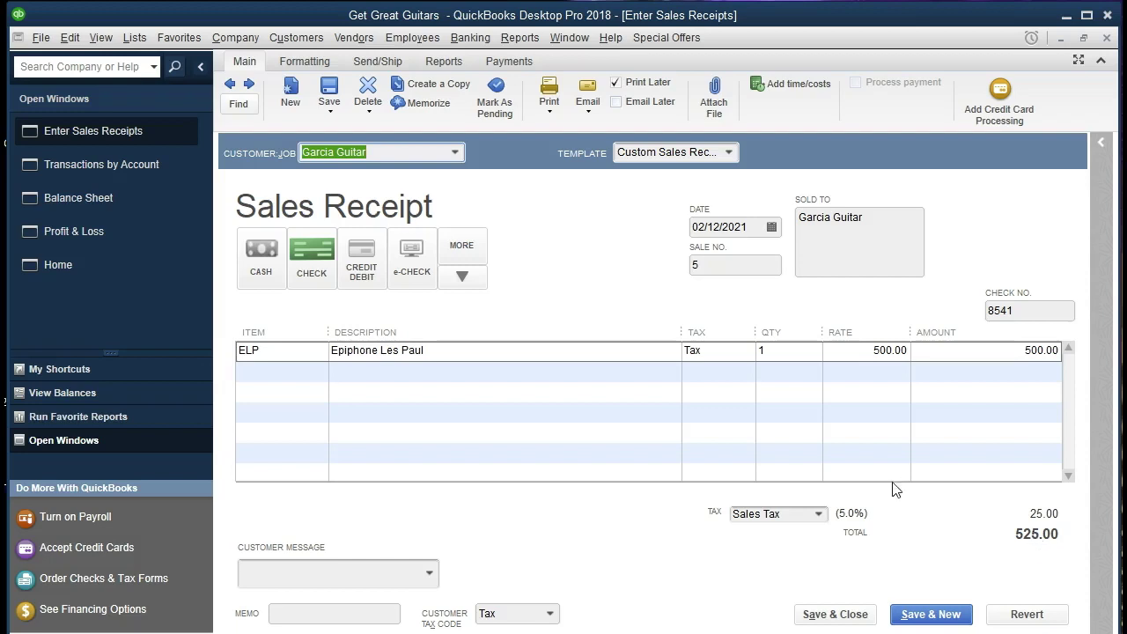
{"action": "left_click", "coordinate": [1106, 39]}
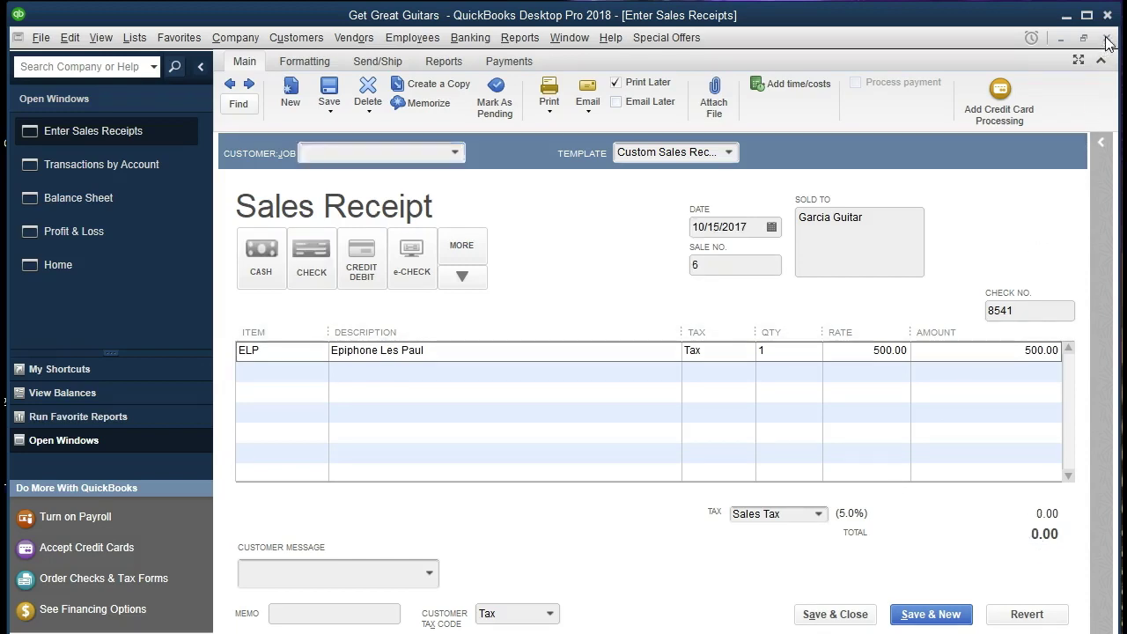
{"action": "left_click", "coordinate": [1106, 38]}
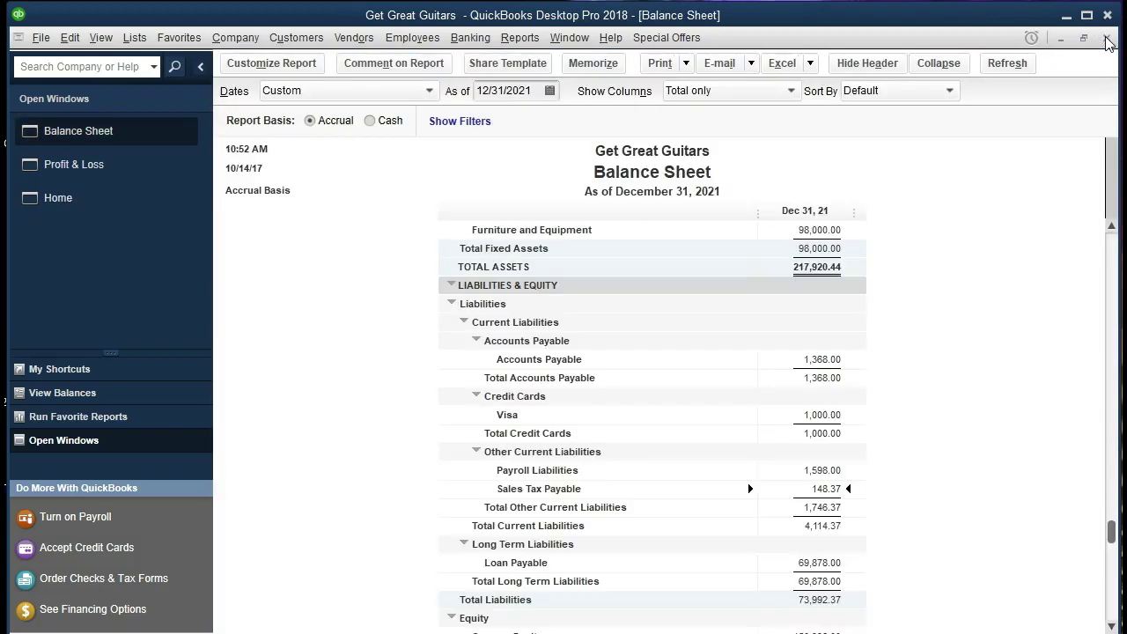
Trace Inventory Asset on the Balance Sheet to the Garcia Guitar sales receipt, and return to the report
{"action": "scroll", "coordinate": [968, 456], "scroll_direction": "up", "scroll_amount": 5}
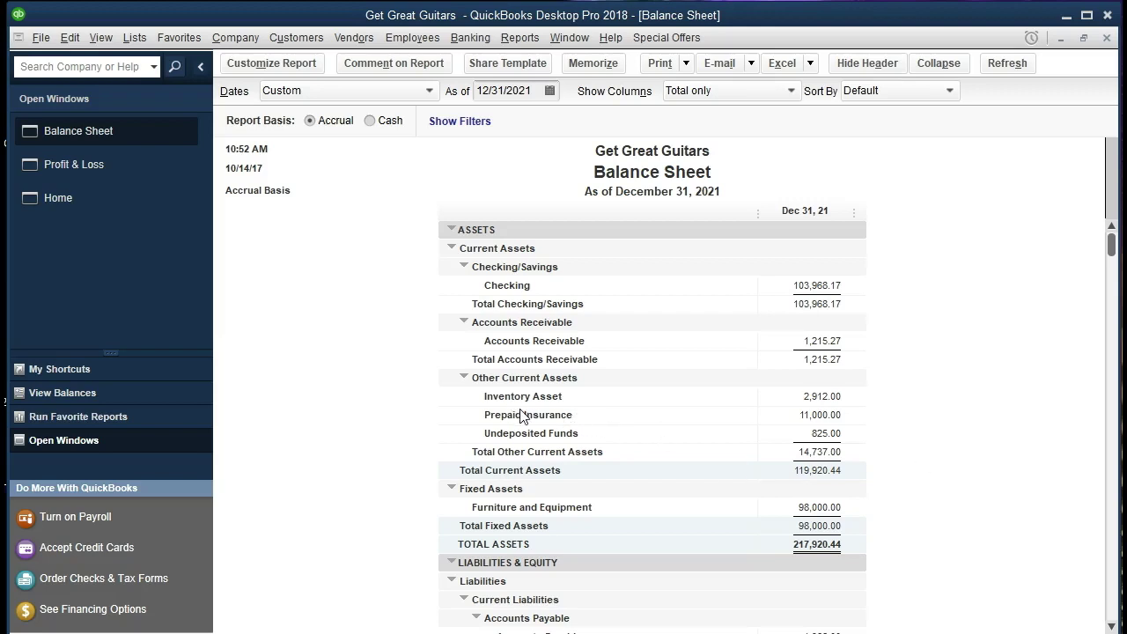
{"action": "double_click", "coordinate": [821, 396]}
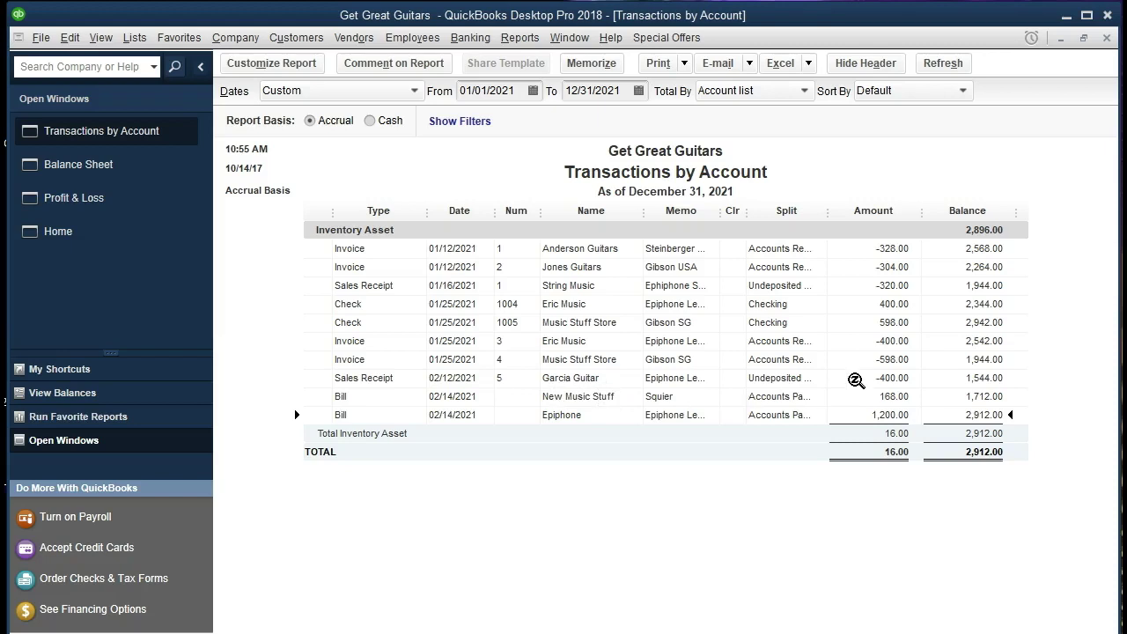
{"action": "double_click", "coordinate": [892, 381]}
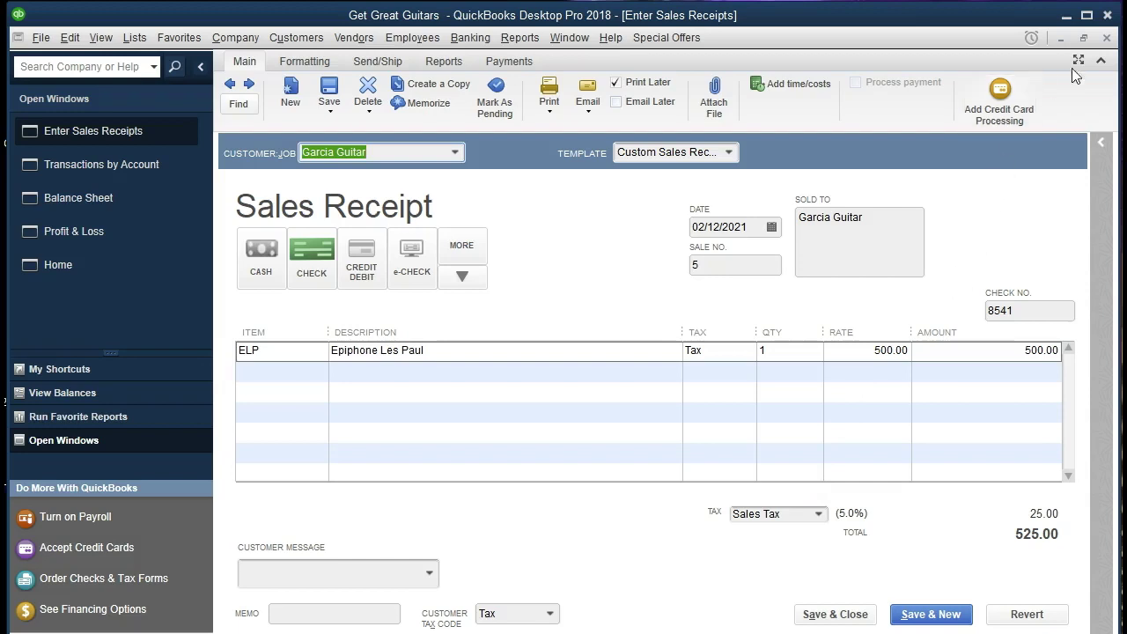
{"action": "left_click", "coordinate": [1107, 37]}
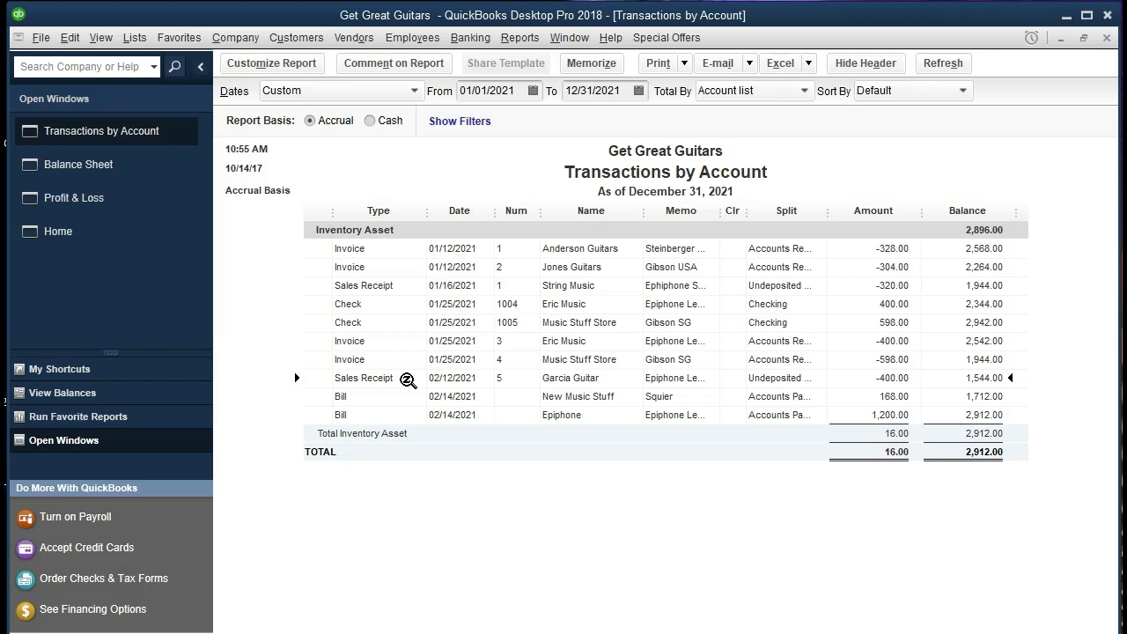
{"action": "left_click", "coordinate": [1107, 37]}
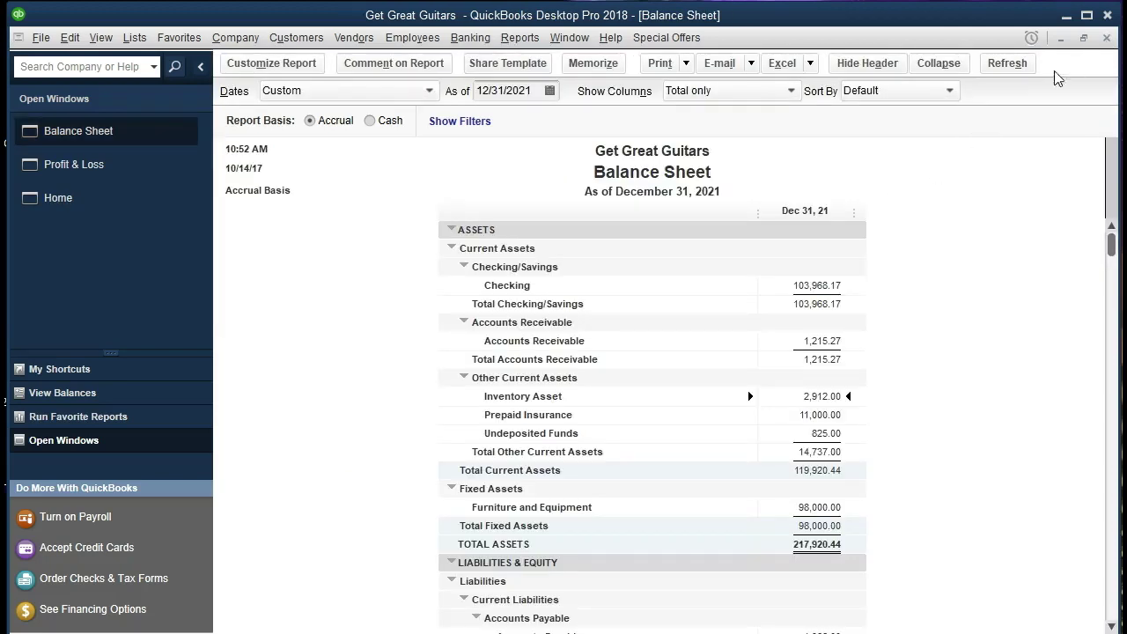
Trace Cost of Goods Sold on the Profit & Loss report to the Garcia Guitar sales receipt, and close the receipt
{"action": "left_click", "coordinate": [105, 173]}
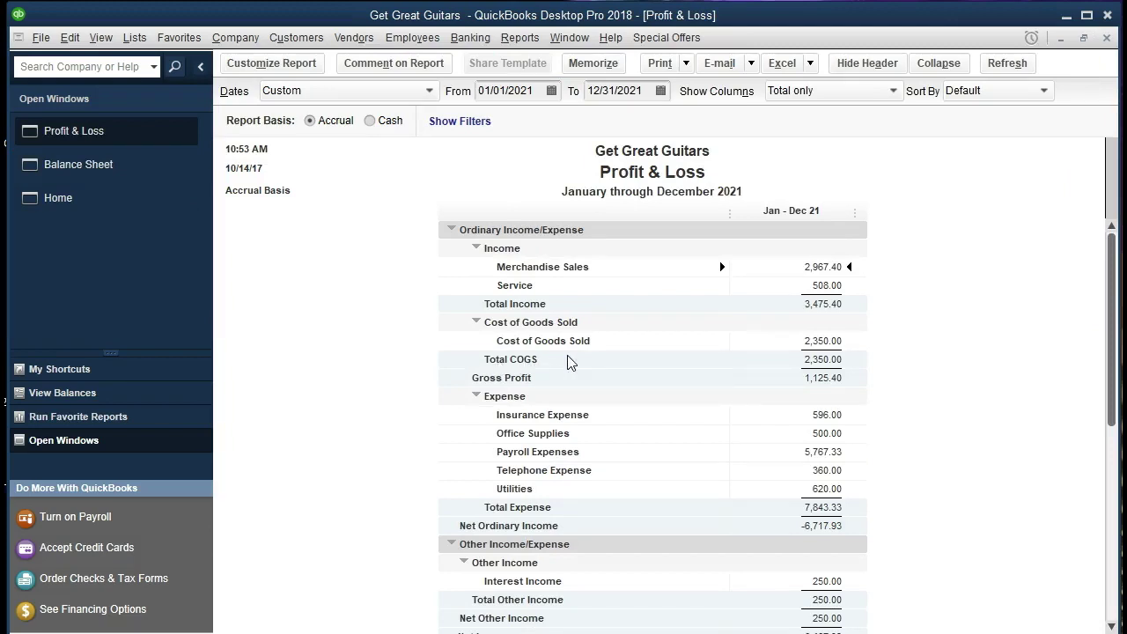
{"action": "double_click", "coordinate": [830, 341]}
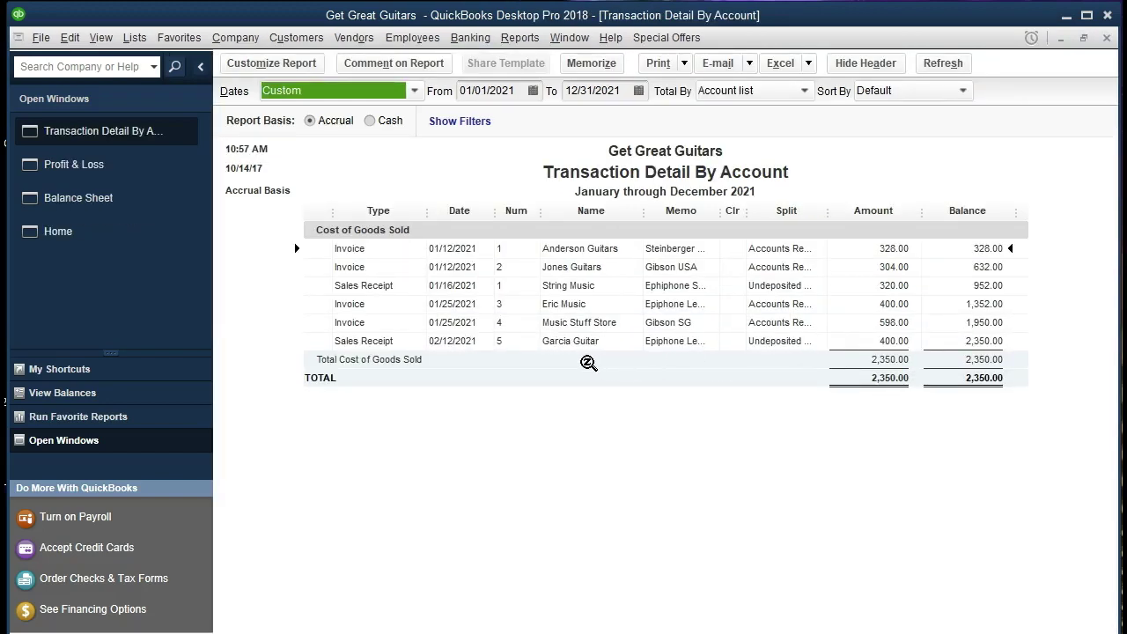
{"action": "double_click", "coordinate": [875, 342]}
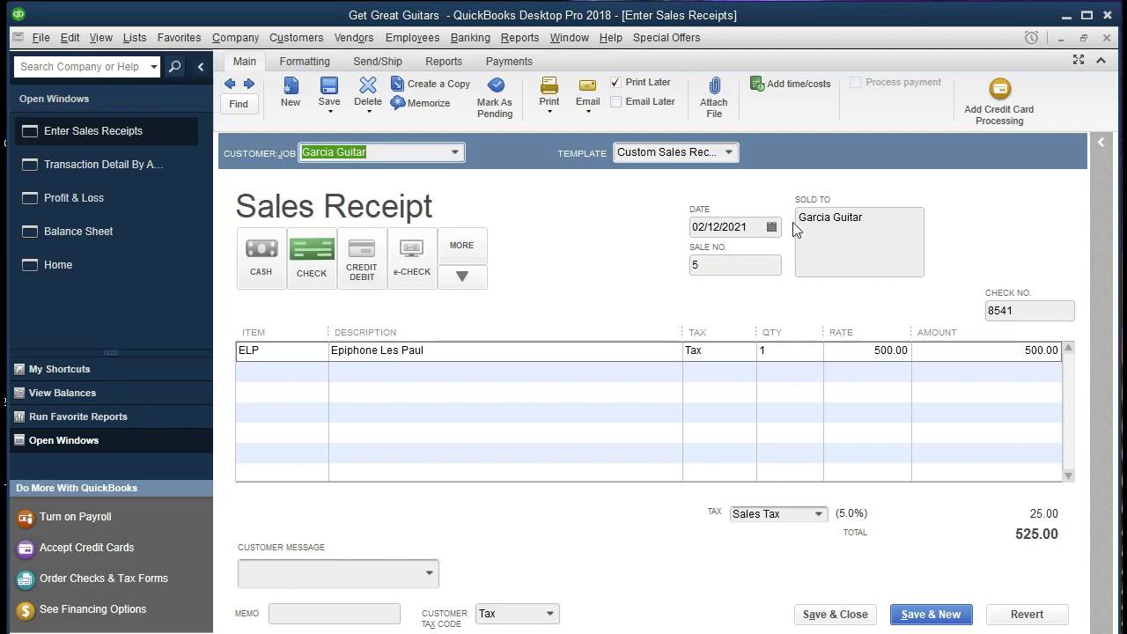
{"action": "left_click", "coordinate": [1107, 39]}
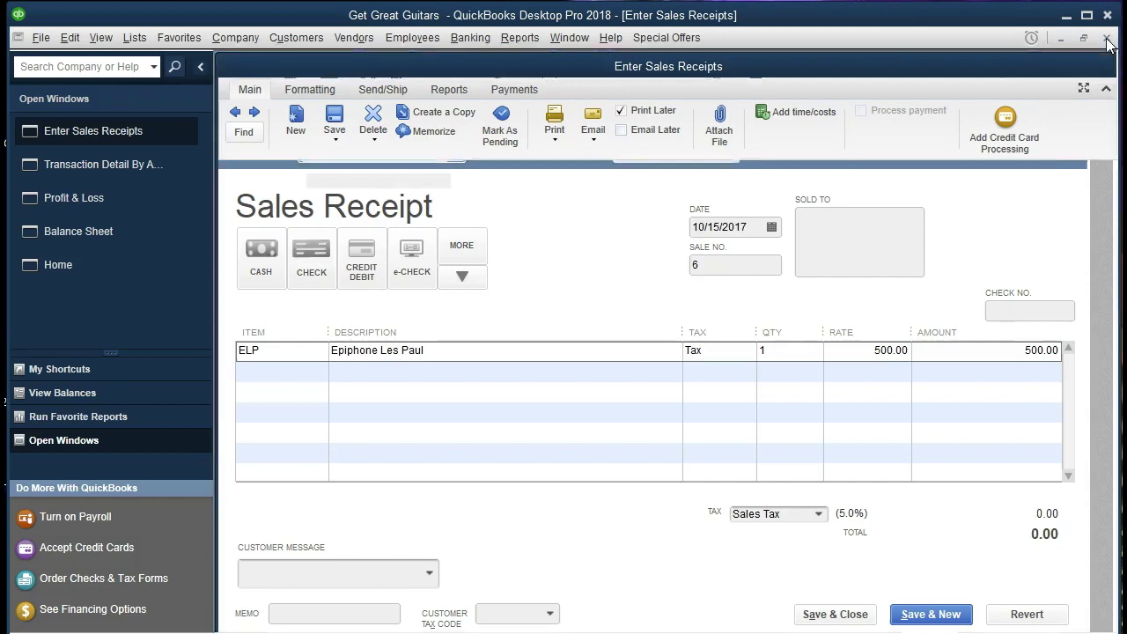
Close the Cost of Goods Sold transaction detail and start recording a bank deposit from the home page
{"action": "left_click", "coordinate": [1107, 39]}
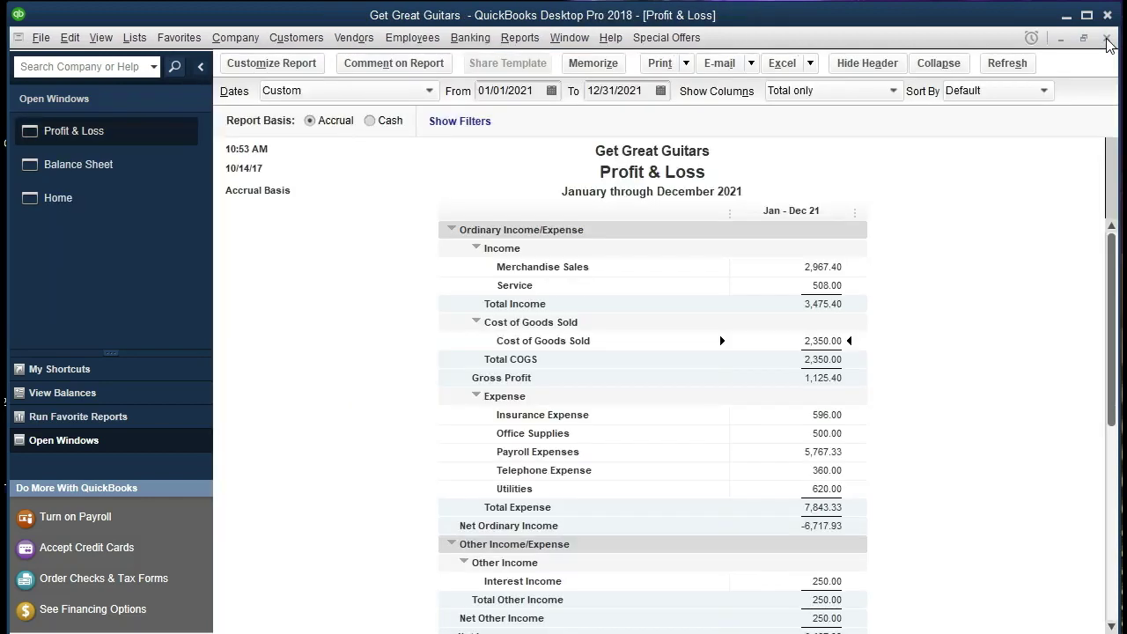
{"action": "left_click", "coordinate": [148, 203]}
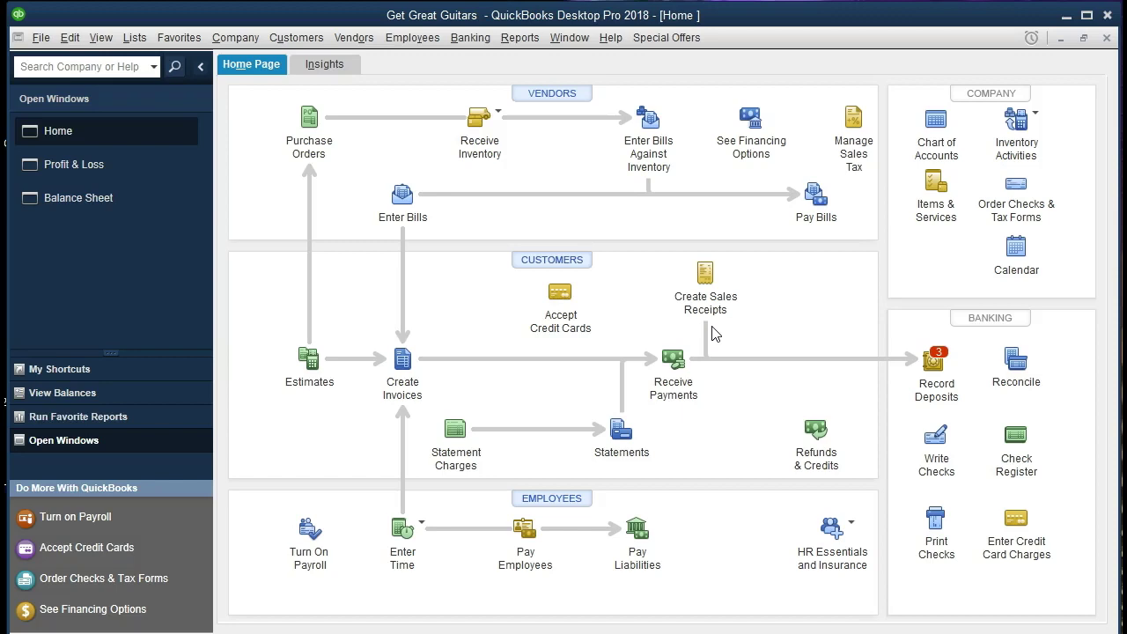
{"action": "left_click", "coordinate": [935, 361]}
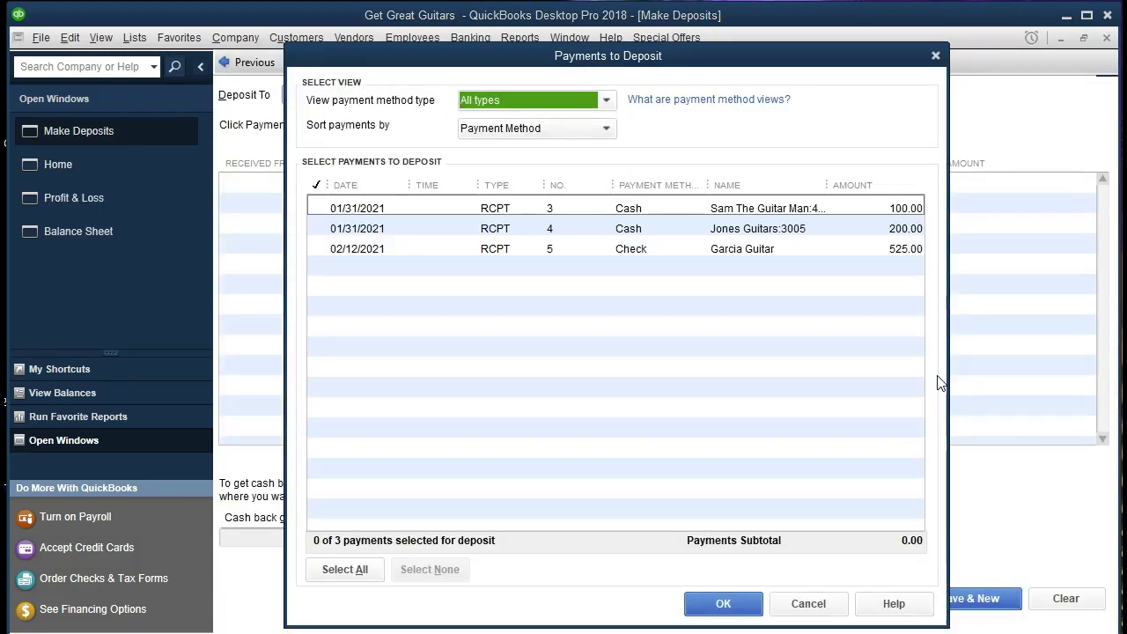
Select the two 01/31/2021 cash receipts and the 02/12/2021 Garcia Guitar check, and add all three payments to the deposit
{"action": "left_click_drag", "start_coordinate": [532, 57], "coordinate": [597, 104]}
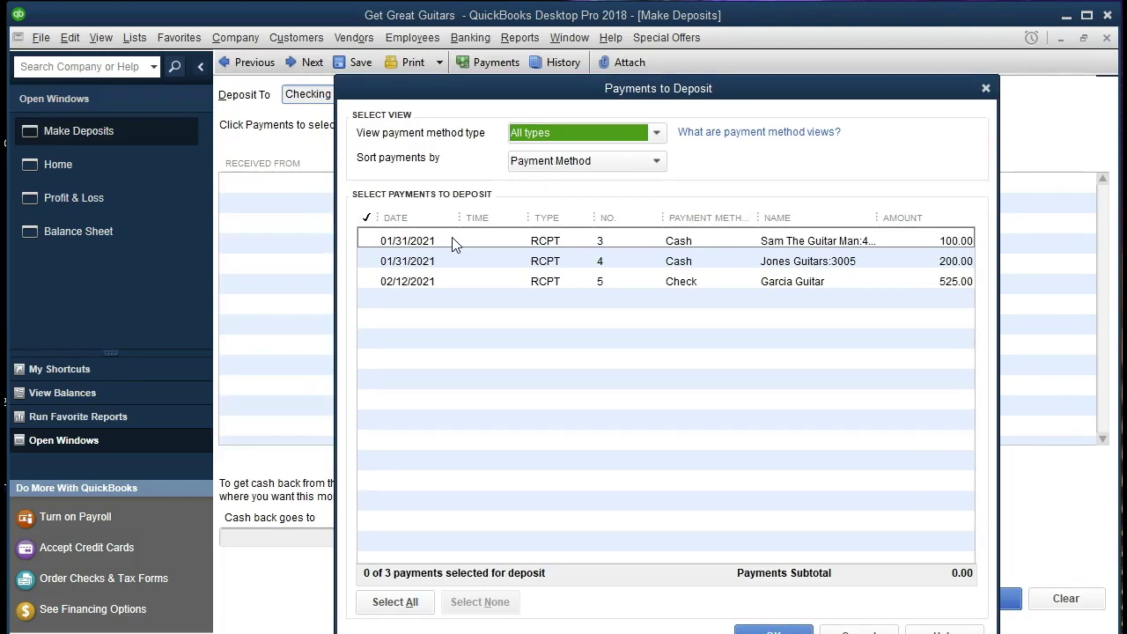
{"action": "left_click_drag", "start_coordinate": [483, 93], "coordinate": [428, 106]}
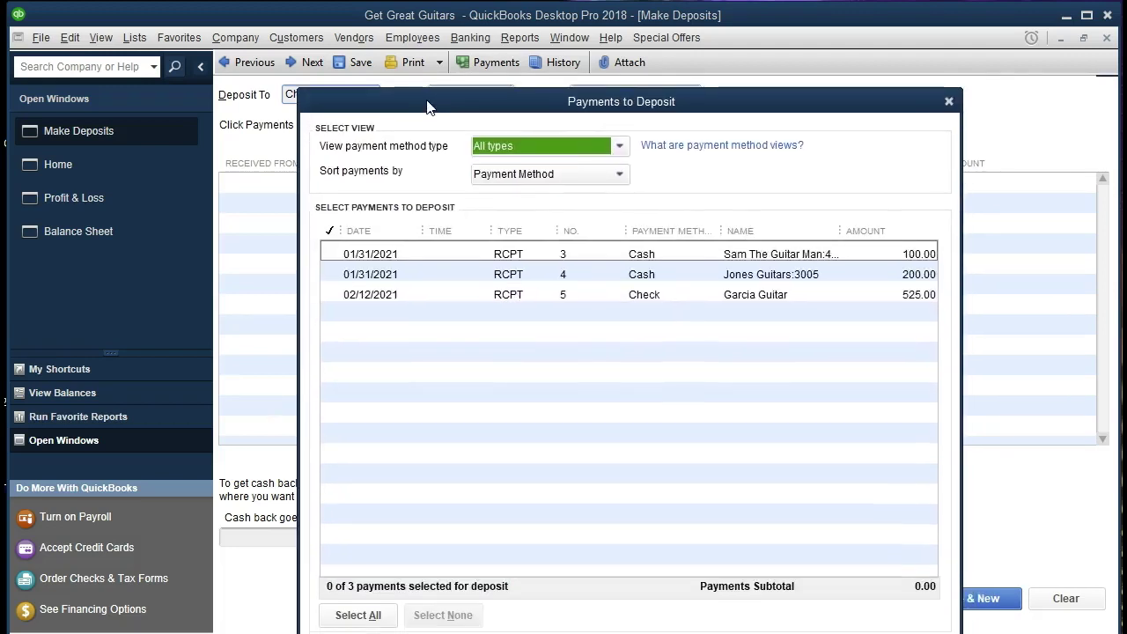
{"action": "left_click", "coordinate": [331, 255]}
{"action": "left_click", "coordinate": [333, 274]}
{"action": "left_click", "coordinate": [334, 294]}
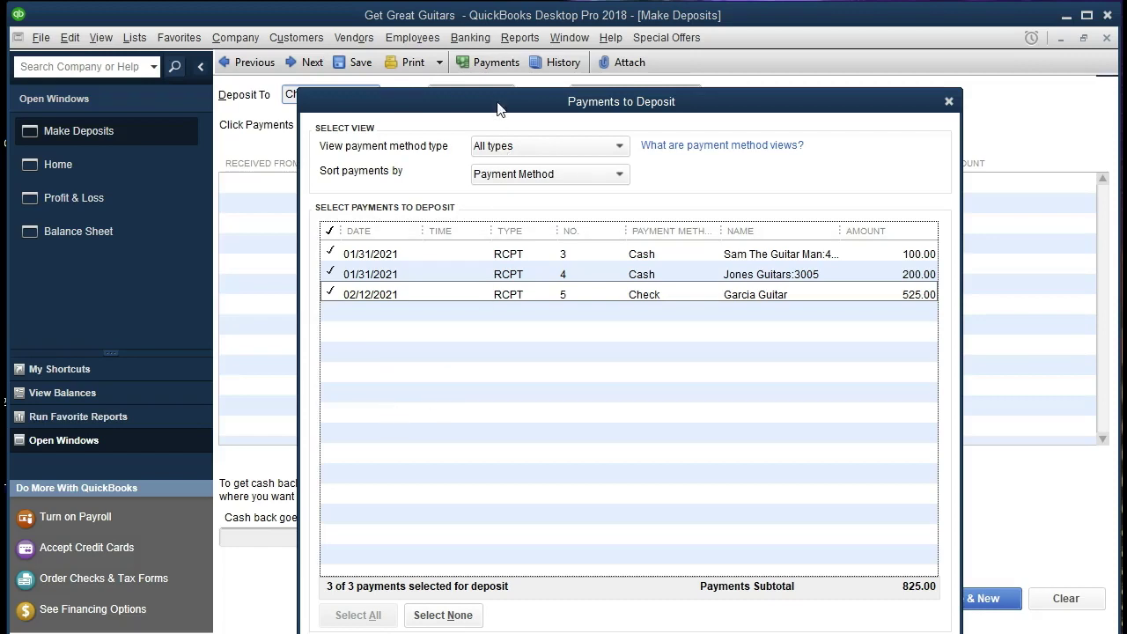
{"action": "left_click_drag", "start_coordinate": [497, 106], "coordinate": [488, 49]}
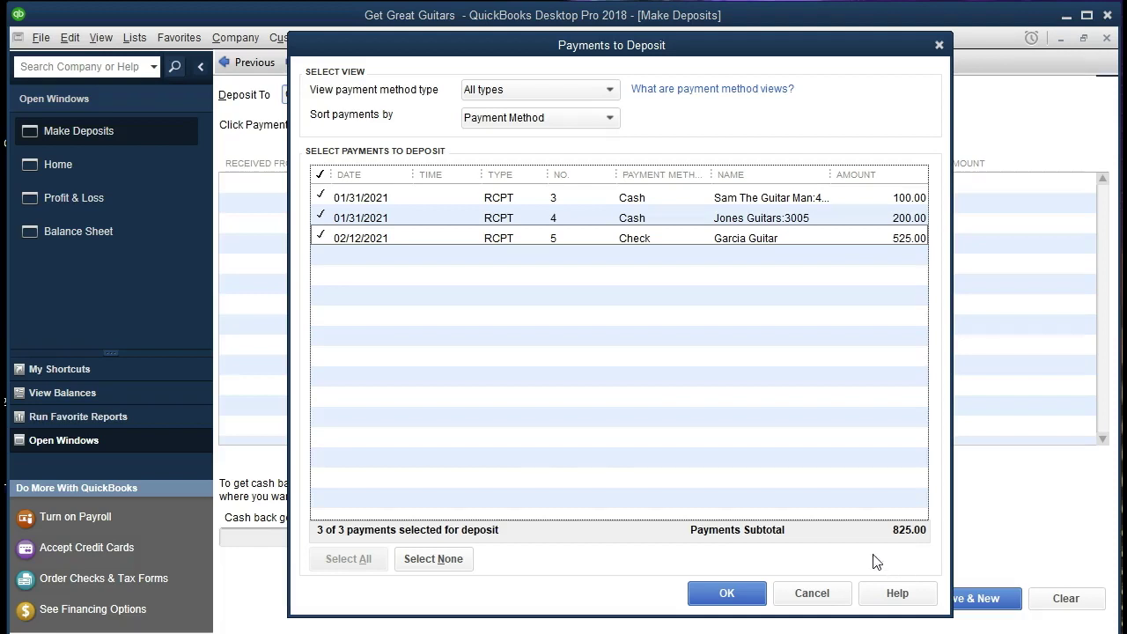
{"action": "left_click", "coordinate": [705, 597]}
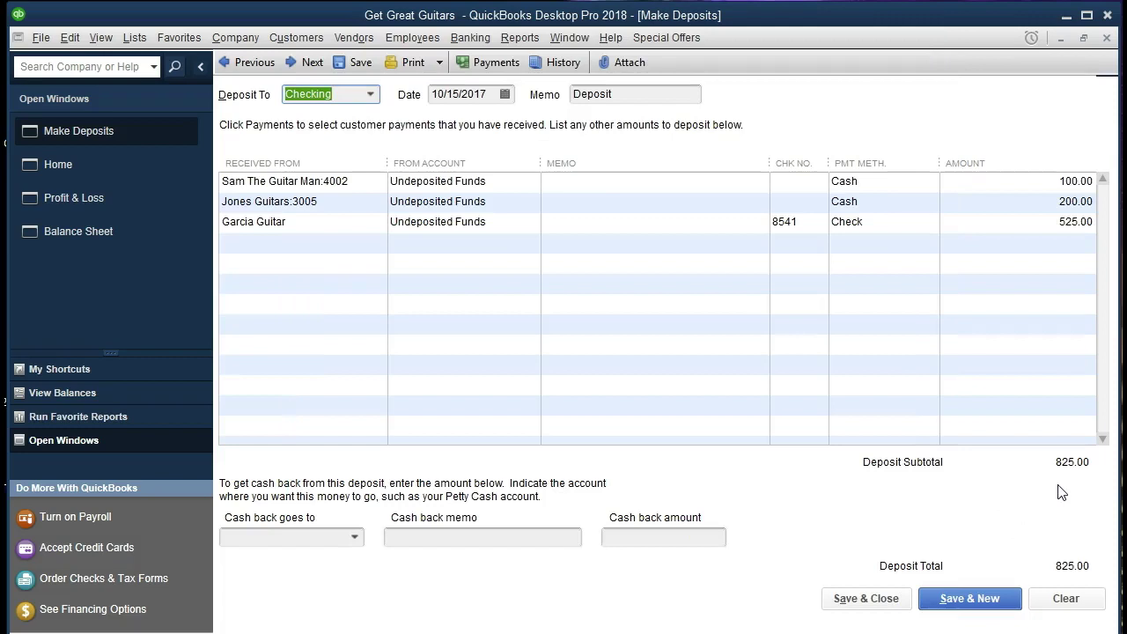
Keep Checking as the deposit account, date the deposit 02/12/2021, and save and close it
{"action": "left_click", "coordinate": [371, 95]}
{"action": "left_click", "coordinate": [370, 95]}
{"action": "key", "text": "Tab"}
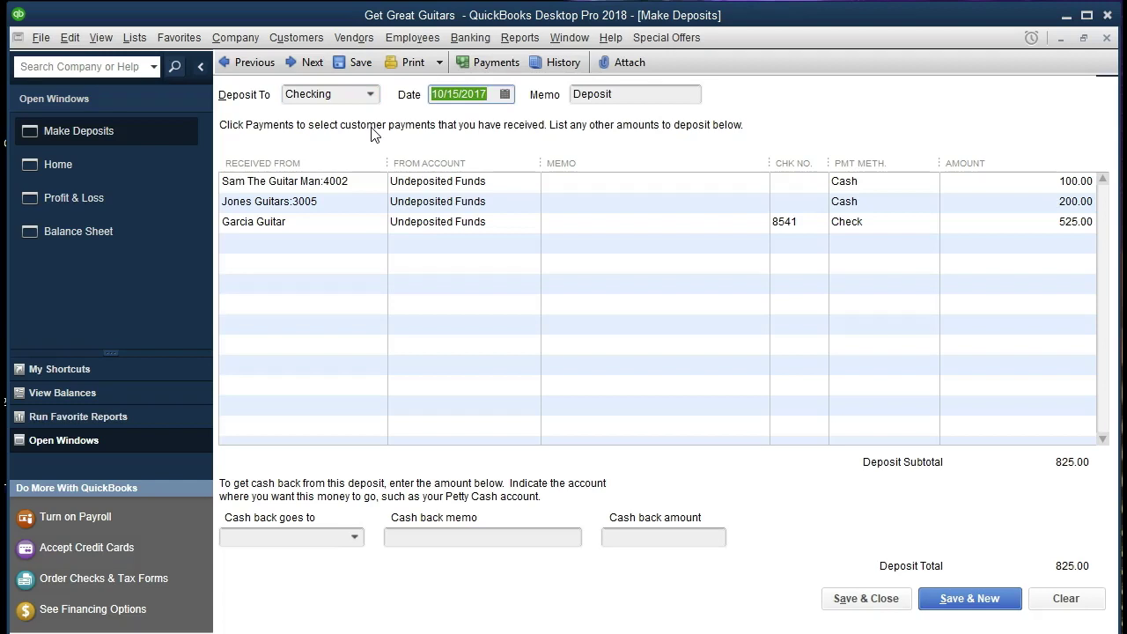
{"action": "type", "text": "02/12/"}
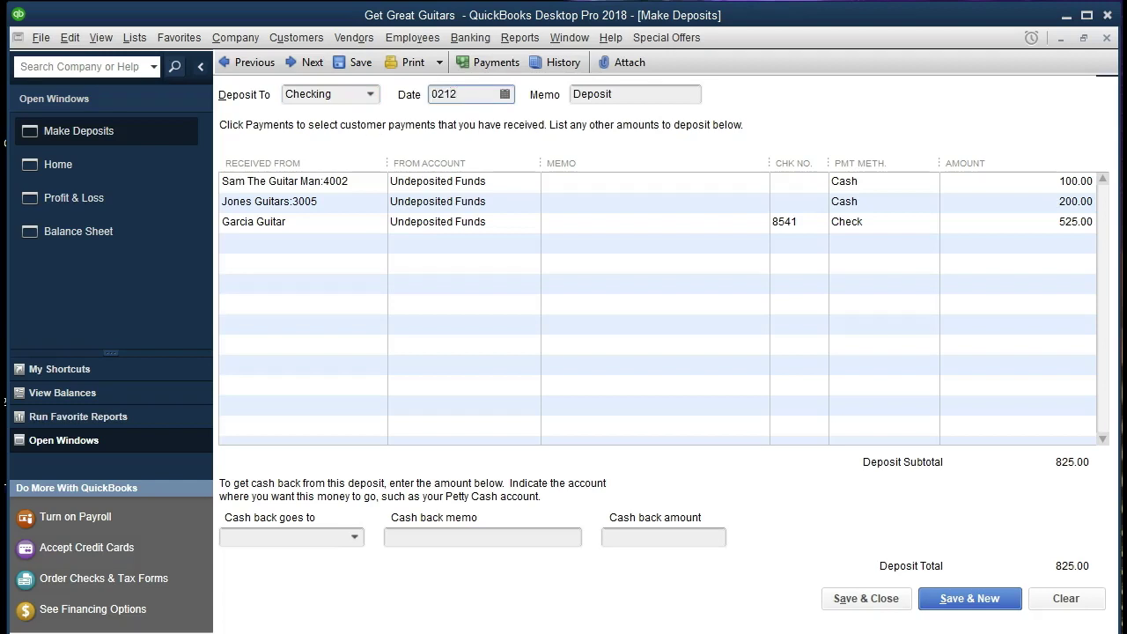
{"action": "type", "text": "2021"}
{"action": "key", "text": "Tab"}
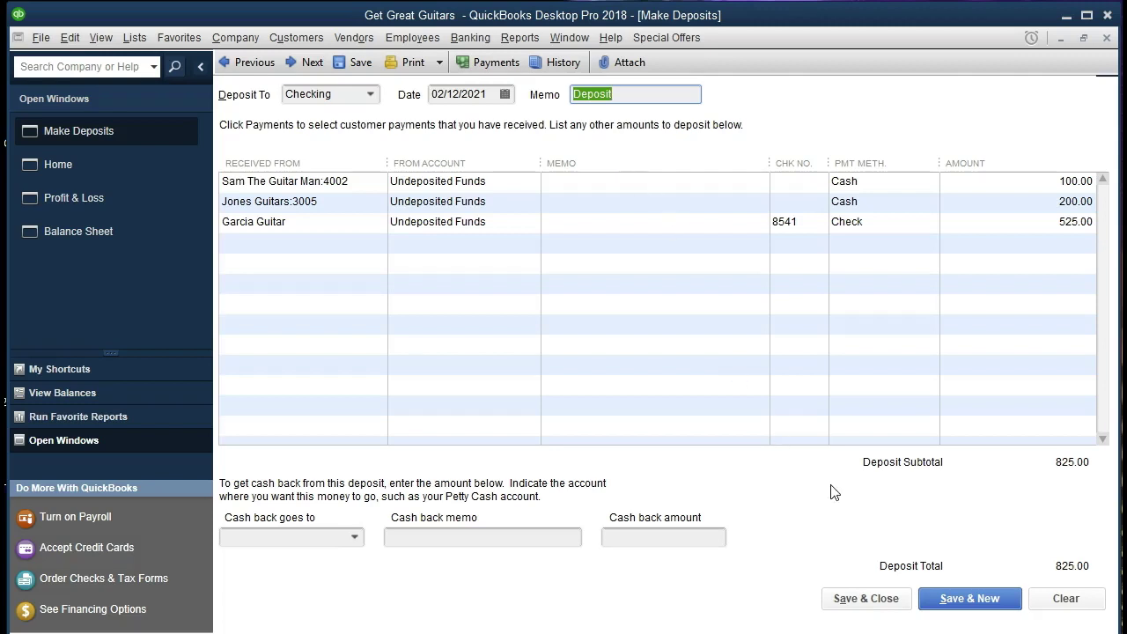
{"action": "left_click", "coordinate": [850, 608]}
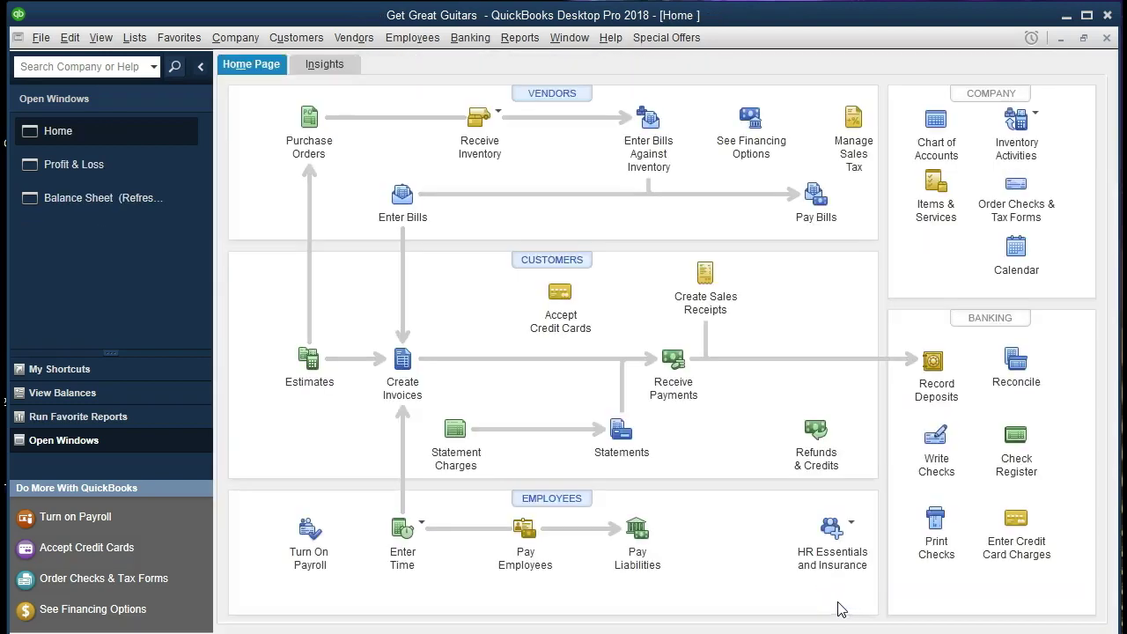
Trace Checking on the Balance Sheet to the 02/12/2021 deposit, and return to the report
{"action": "left_click", "coordinate": [112, 206]}
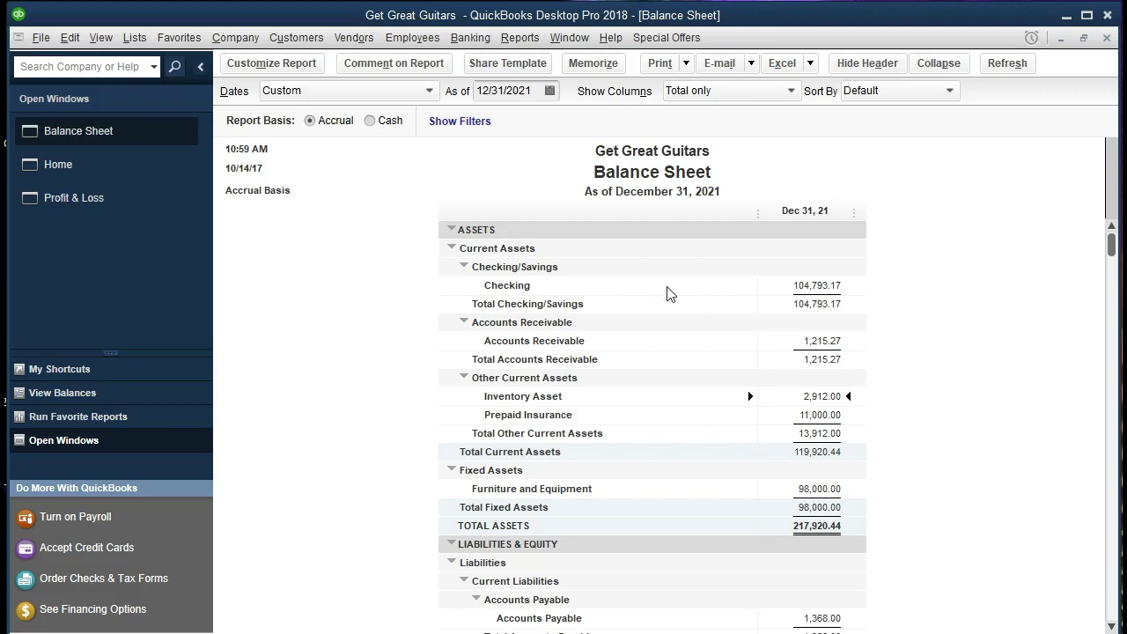
{"action": "double_click", "coordinate": [822, 286]}
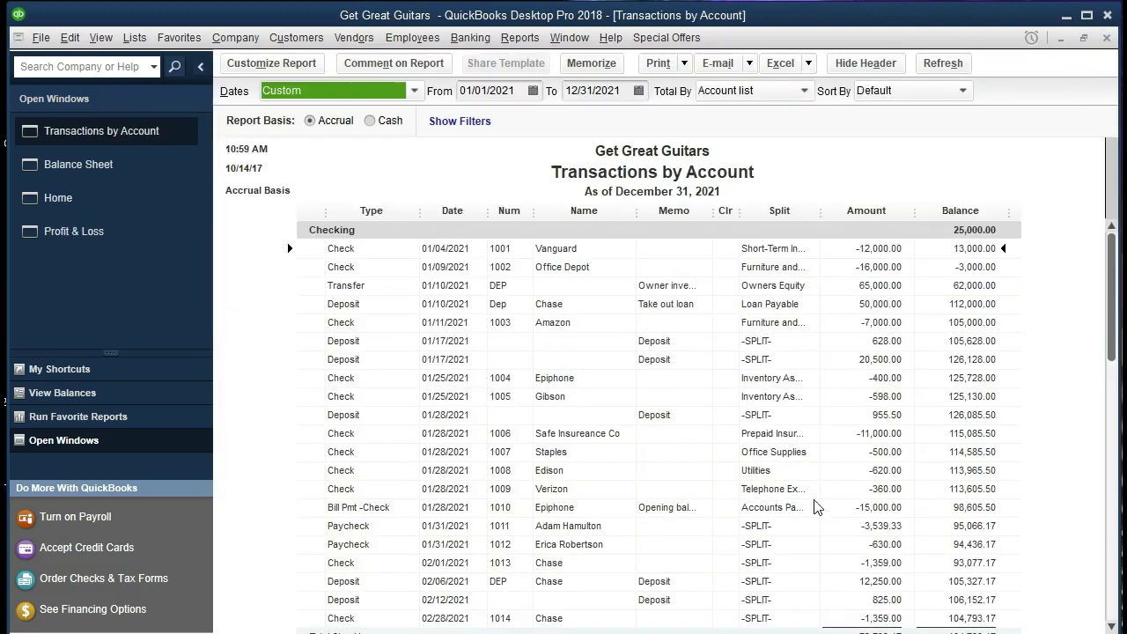
{"action": "scroll", "coordinate": [678, 607], "scroll_direction": "down", "scroll_amount": 1}
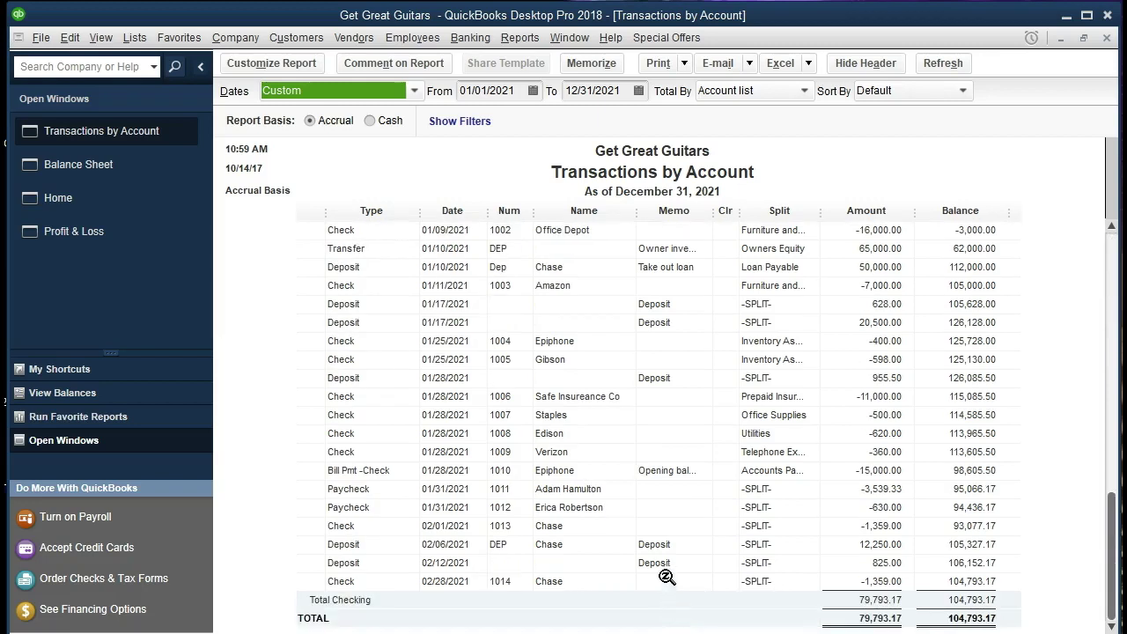
{"action": "left_click", "coordinate": [851, 564]}
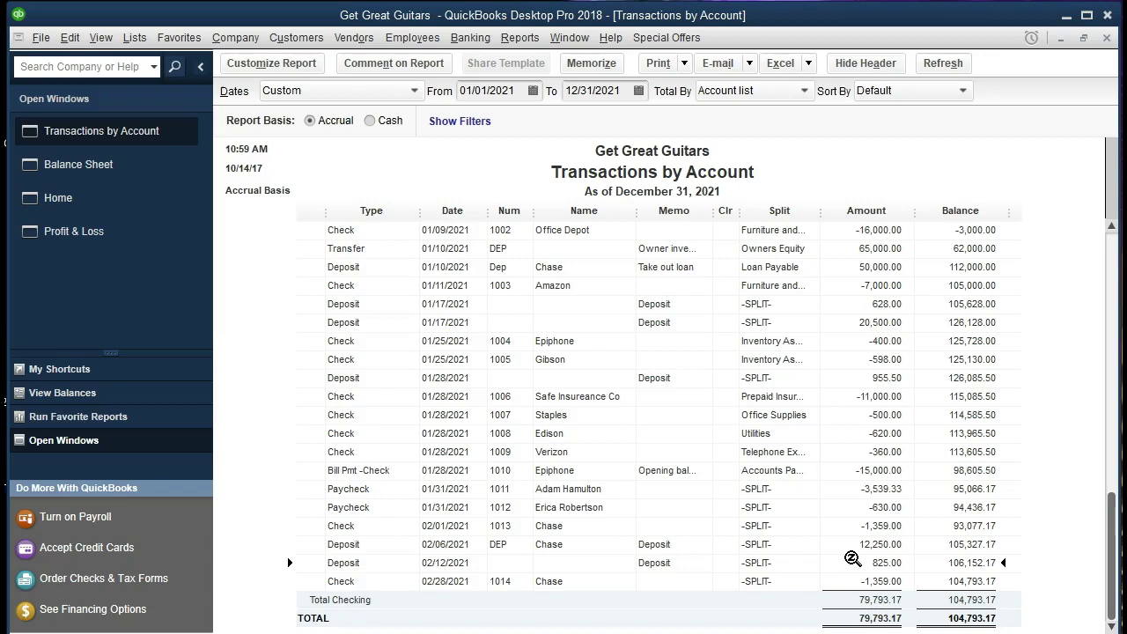
{"action": "double_click", "coordinate": [852, 562]}
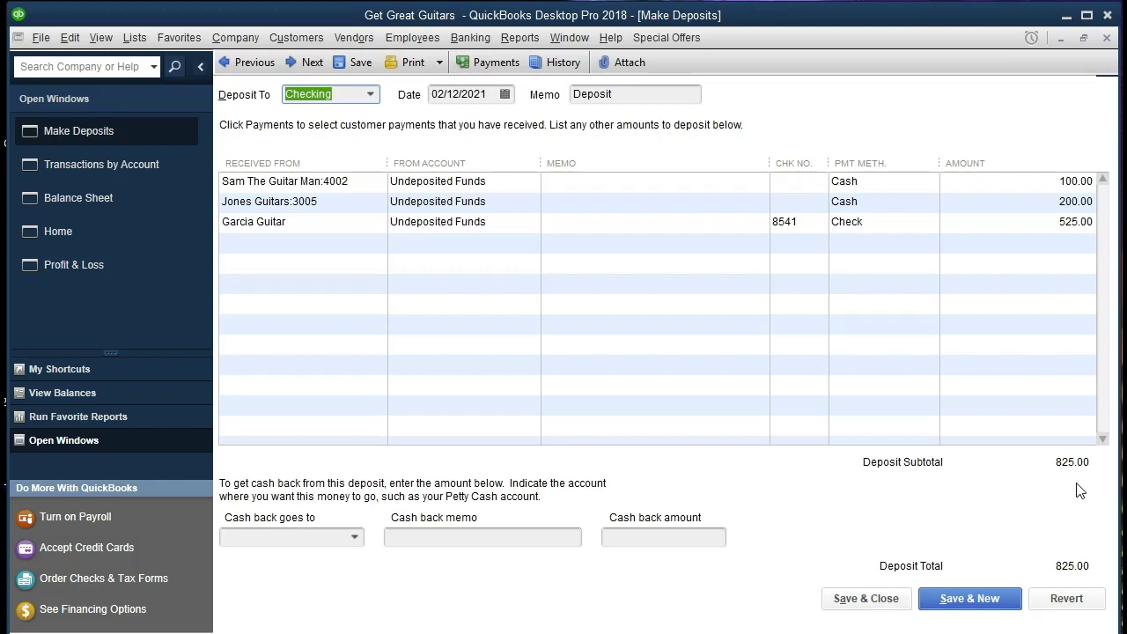
{"action": "left_click", "coordinate": [1107, 37]}
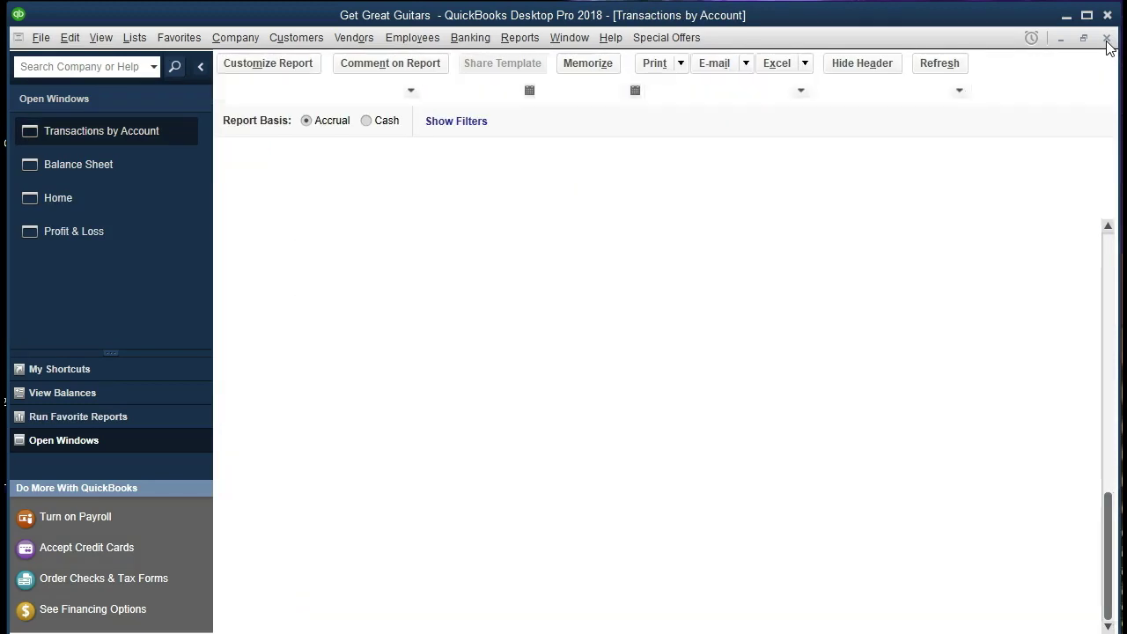
{"action": "left_click", "coordinate": [1107, 39]}
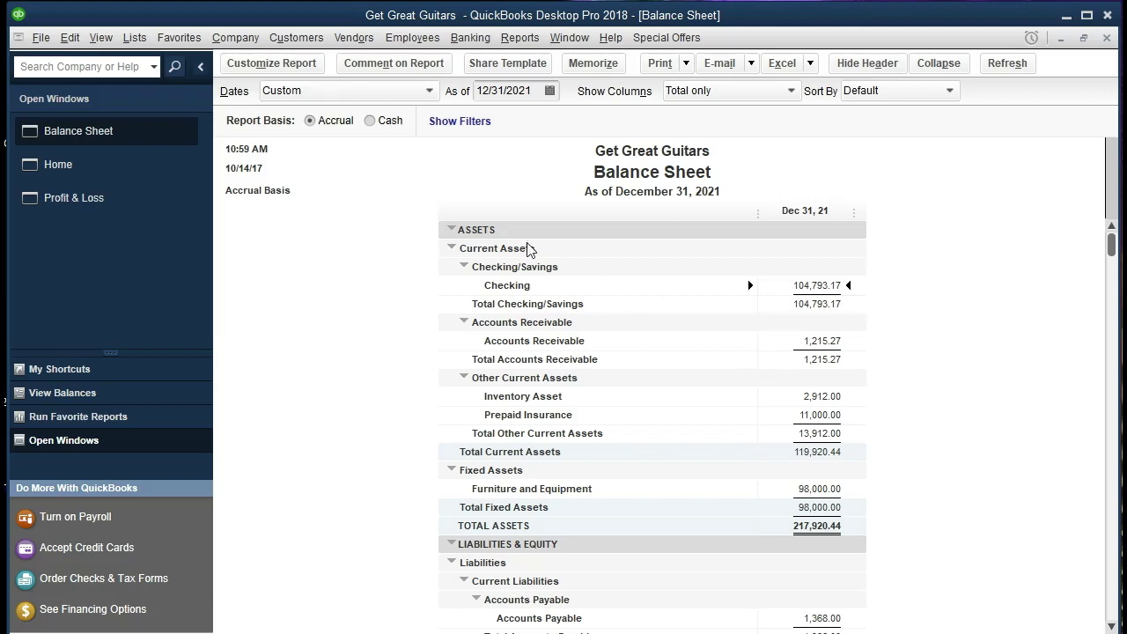
Open the Undeposited Funds register from the Chart of Accounts
{"action": "left_click", "coordinate": [135, 37]}
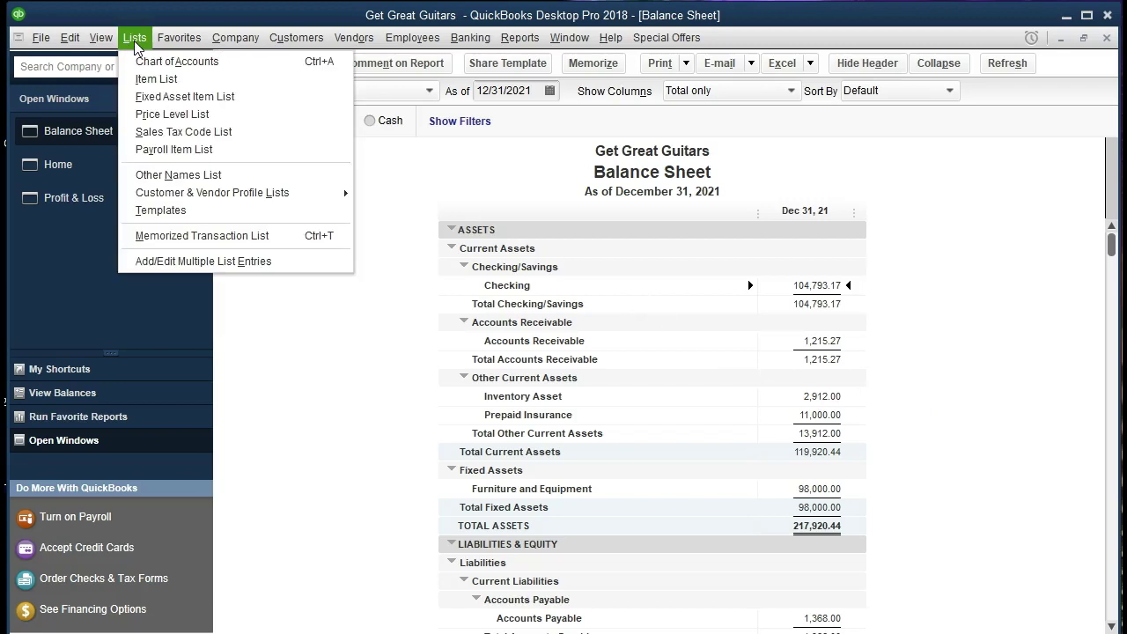
{"action": "left_click", "coordinate": [179, 37]}
{"action": "mouse_move", "coordinate": [135, 37]}
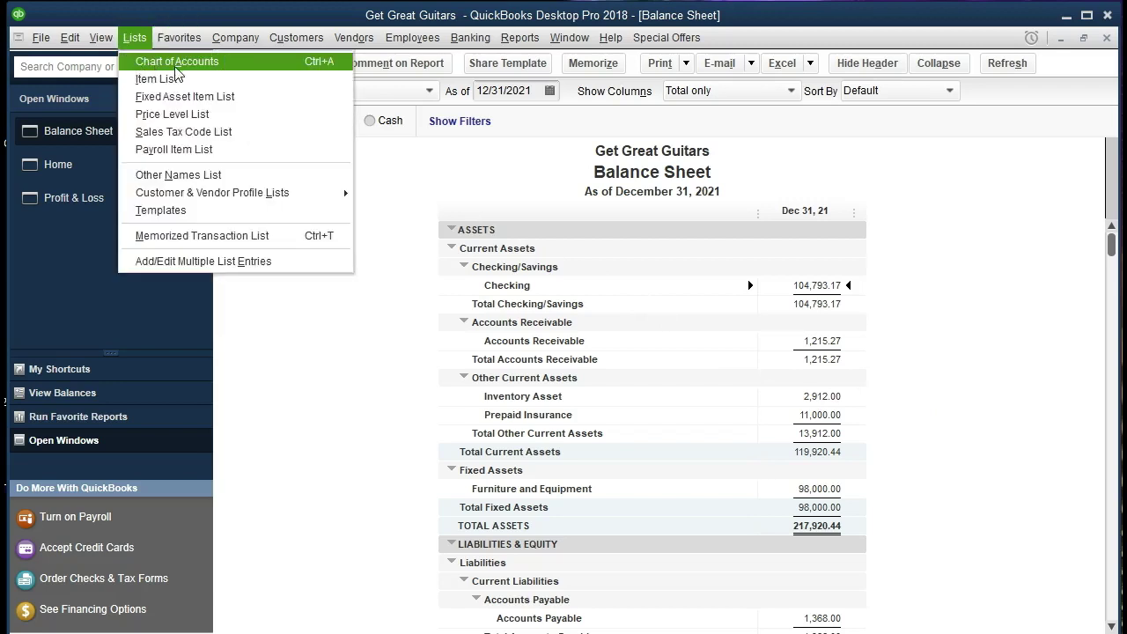
{"action": "left_click", "coordinate": [238, 68]}
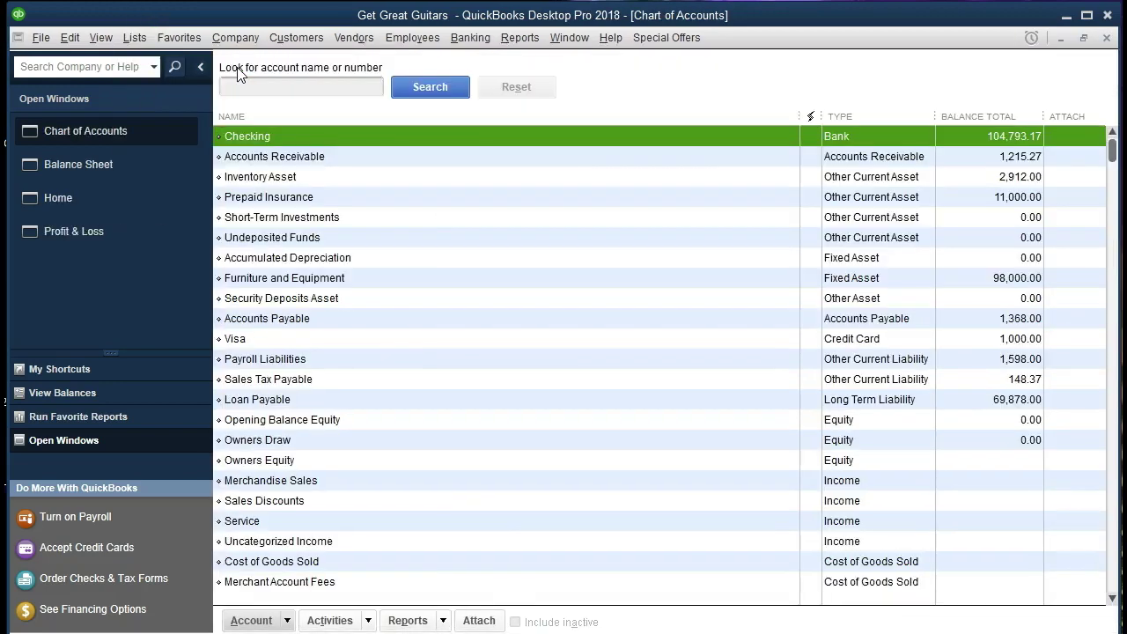
{"action": "left_click", "coordinate": [453, 243]}
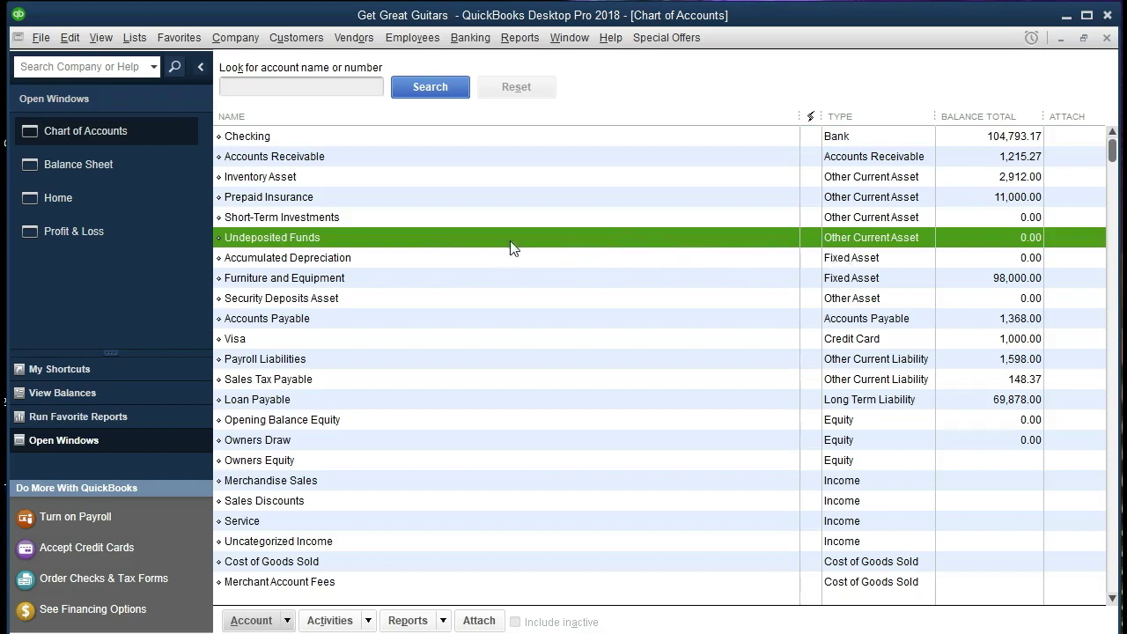
{"action": "double_click", "coordinate": [328, 237]}
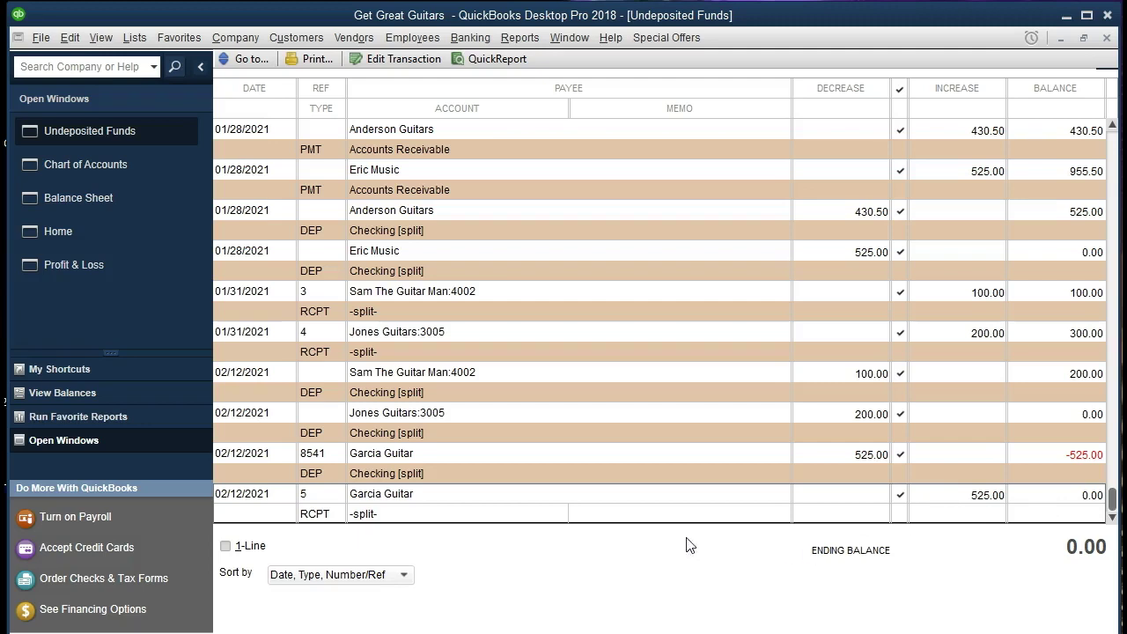
View the Garcia Guitar sales receipt and its matching 02/12/2021 deposit from the Undeposited Funds register, closing each one
{"action": "double_click", "coordinate": [321, 517]}
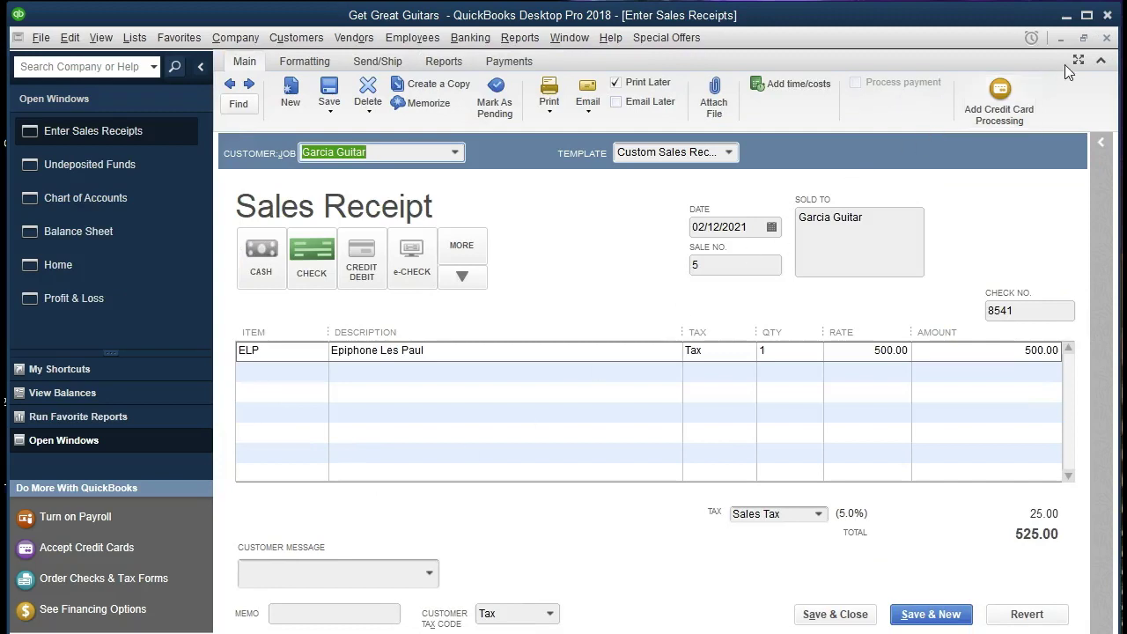
{"action": "left_click", "coordinate": [1107, 37]}
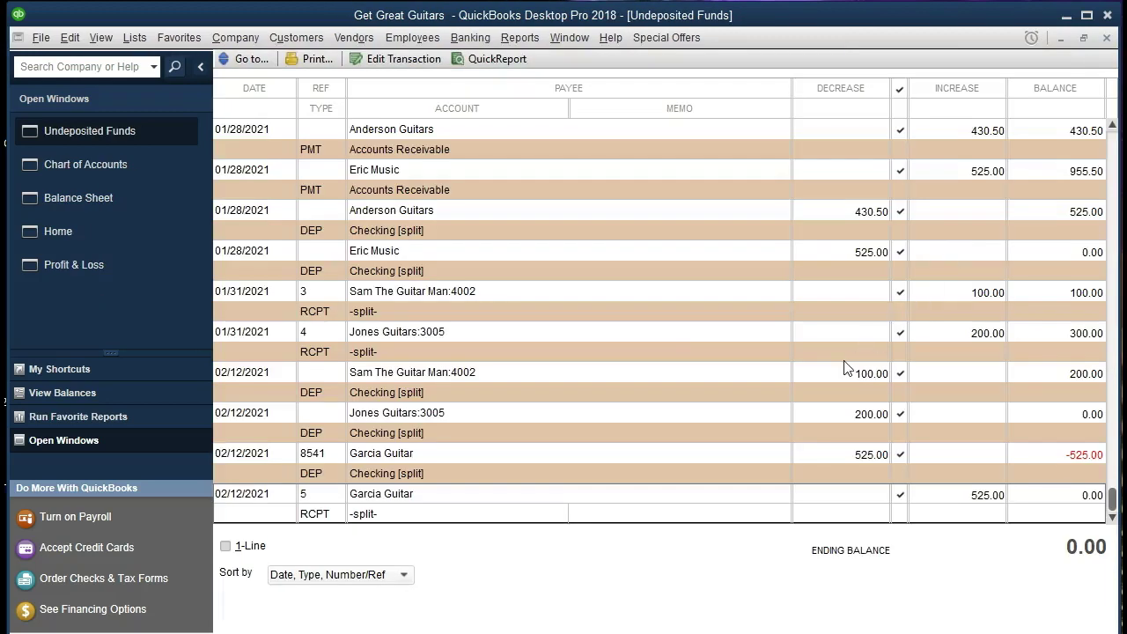
{"action": "double_click", "coordinate": [324, 473]}
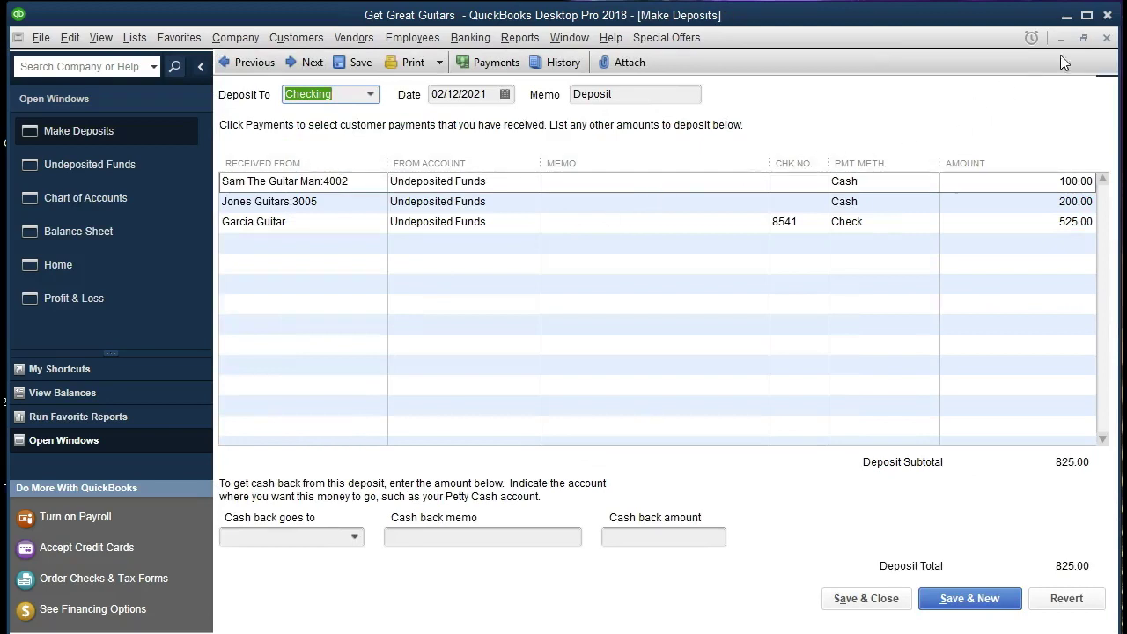
{"action": "left_click", "coordinate": [1107, 38]}
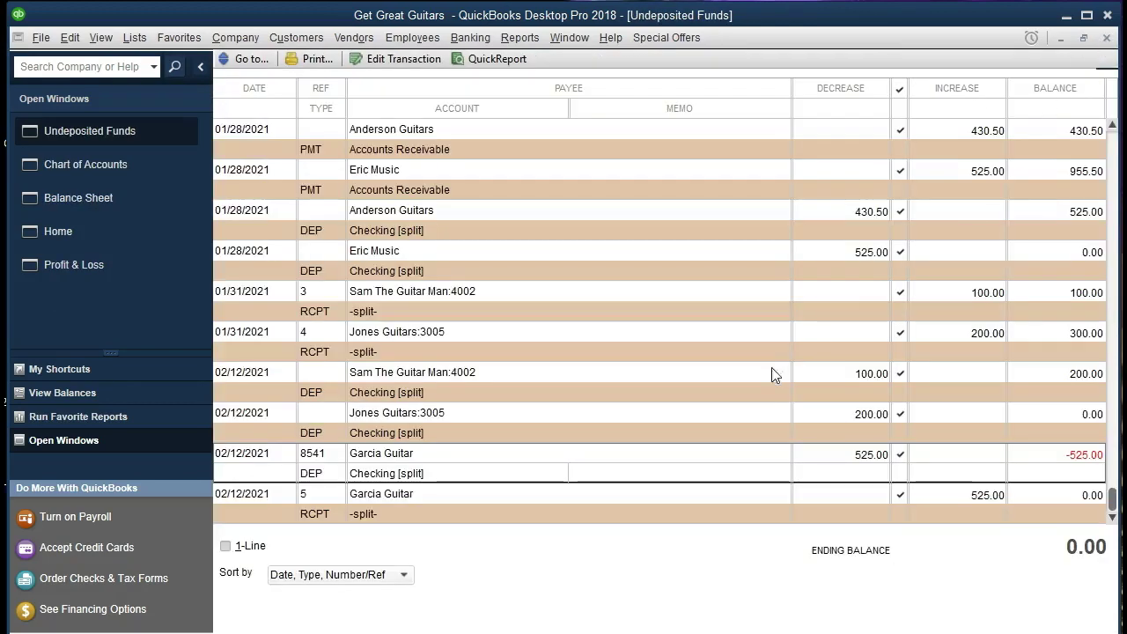